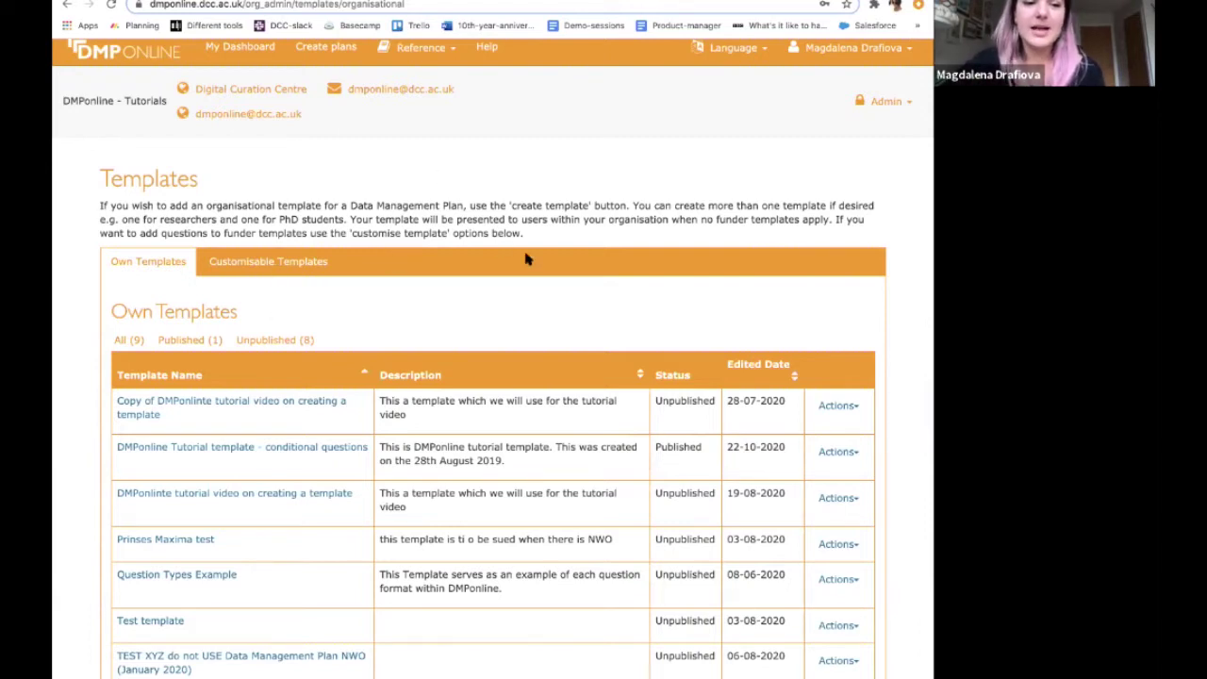
Open the "DMPonline Tutorial template - conditional questions" template from the organisation's own templates and review its overview of sections and questions.
left_click(891, 114)
left_click(838, 172)
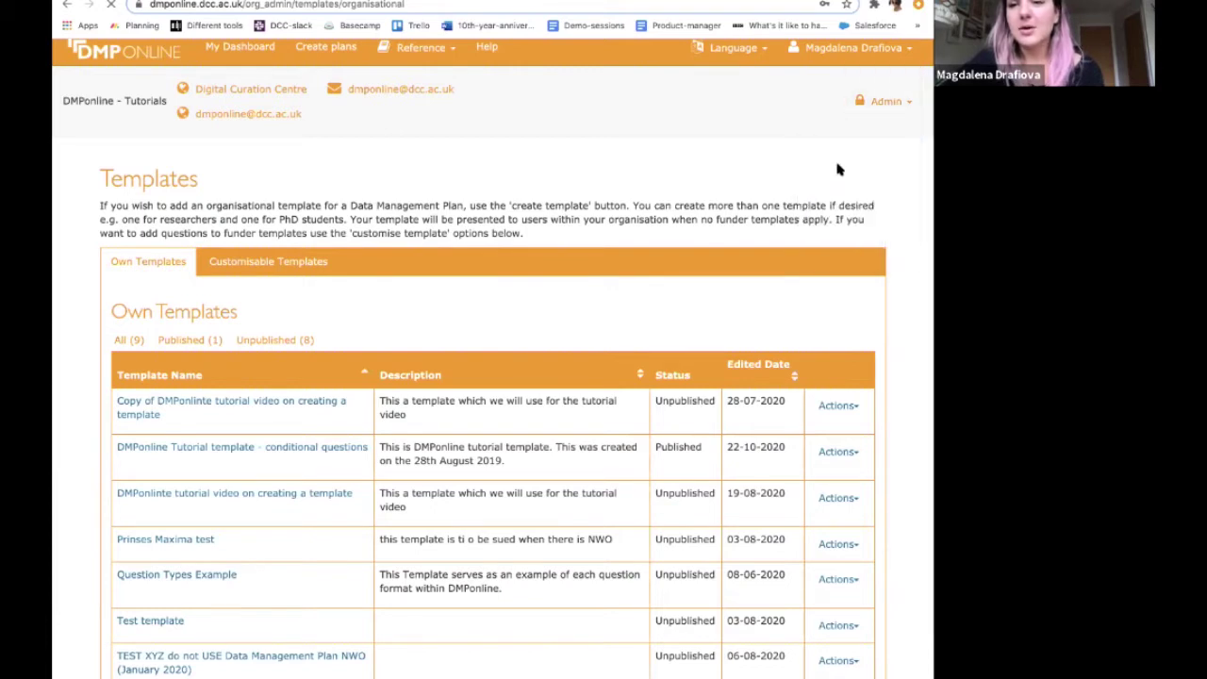
scroll(510, 338, "down", 2)
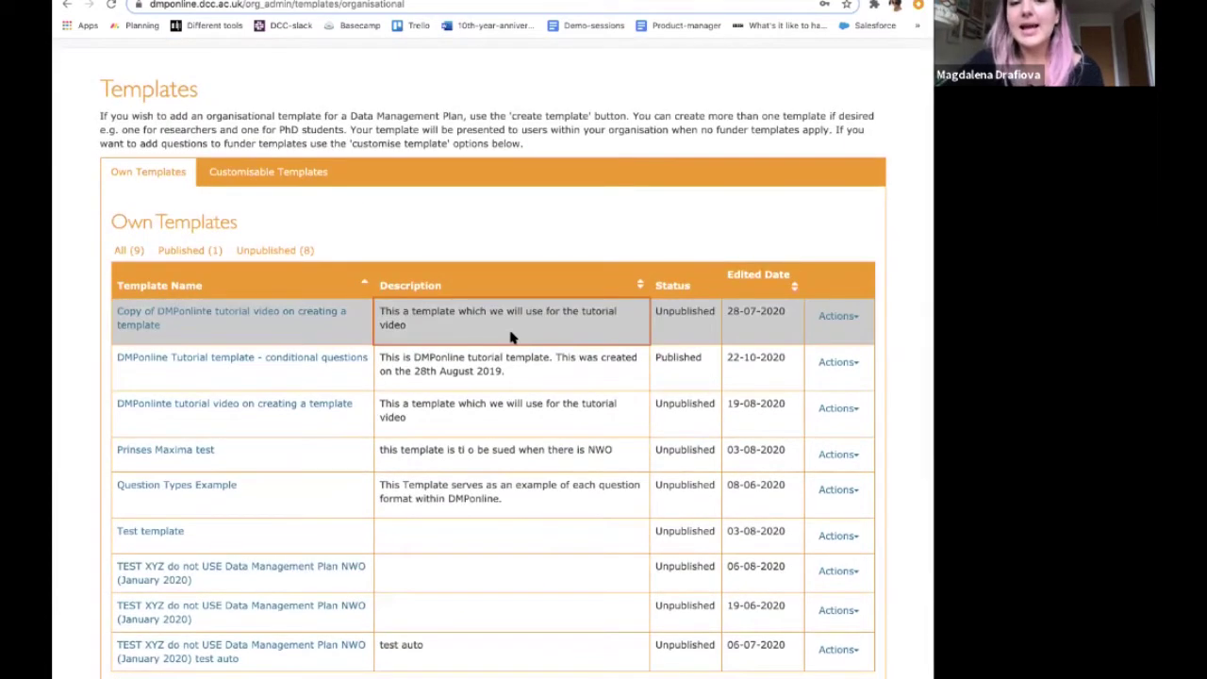
scroll(304, 375, "down", 1)
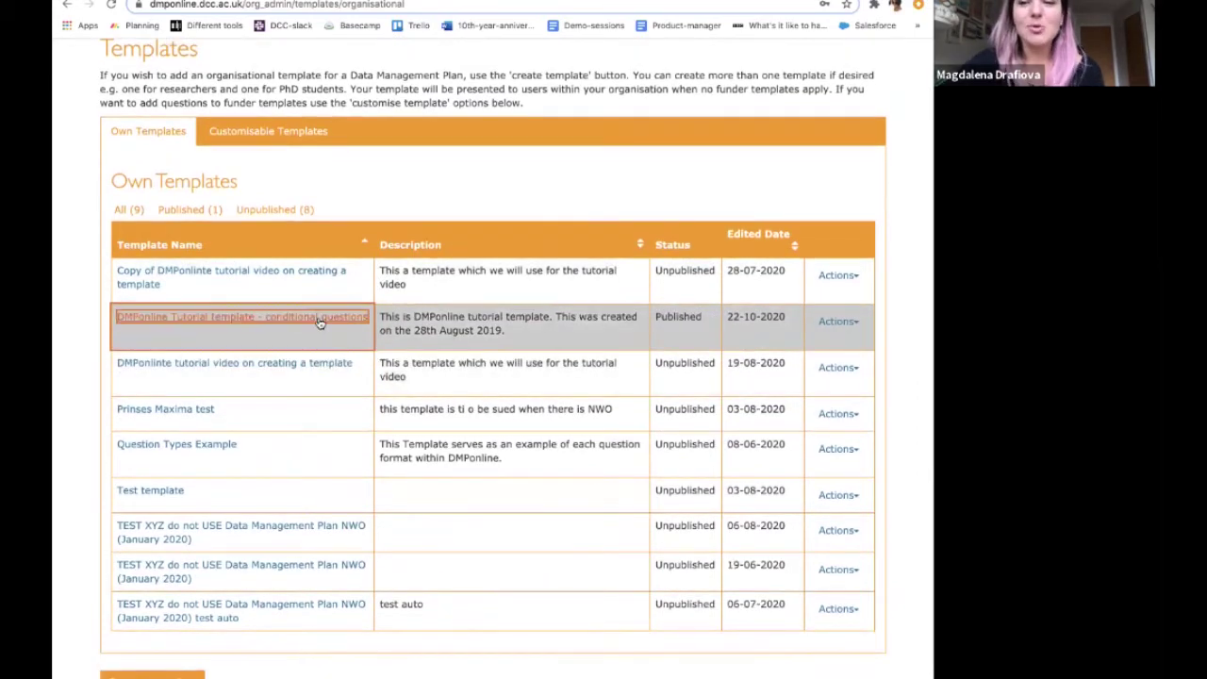
left_click(320, 321)
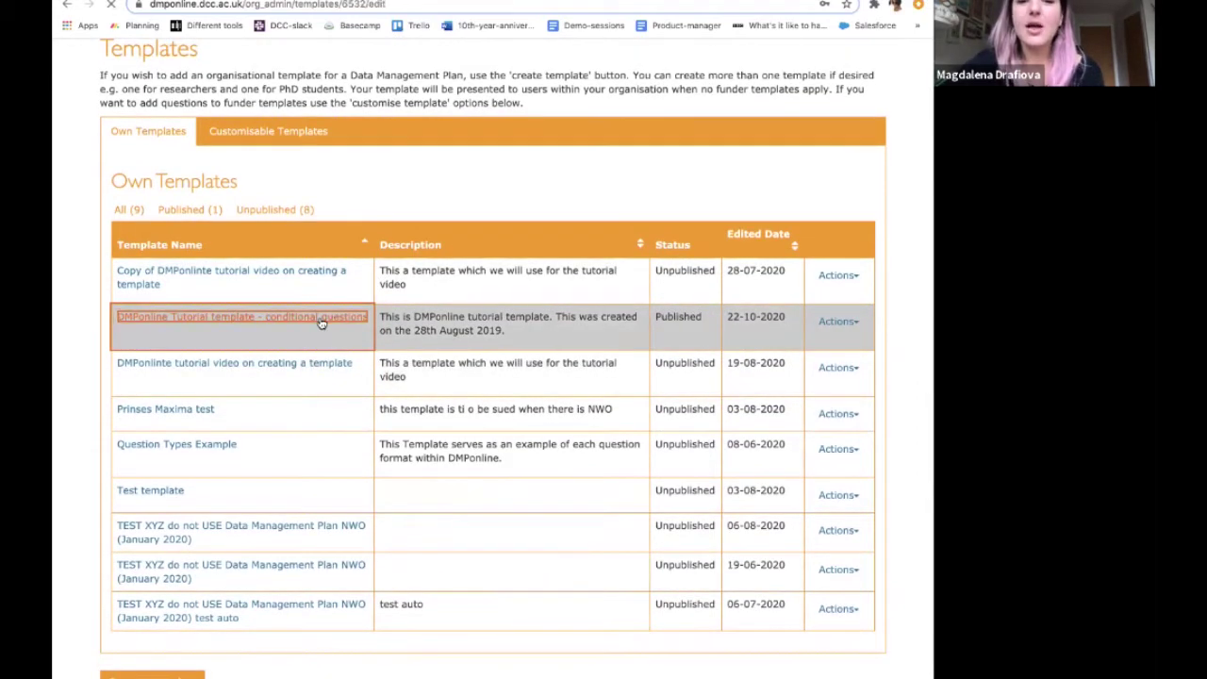
scroll(319, 322, "down", 5)
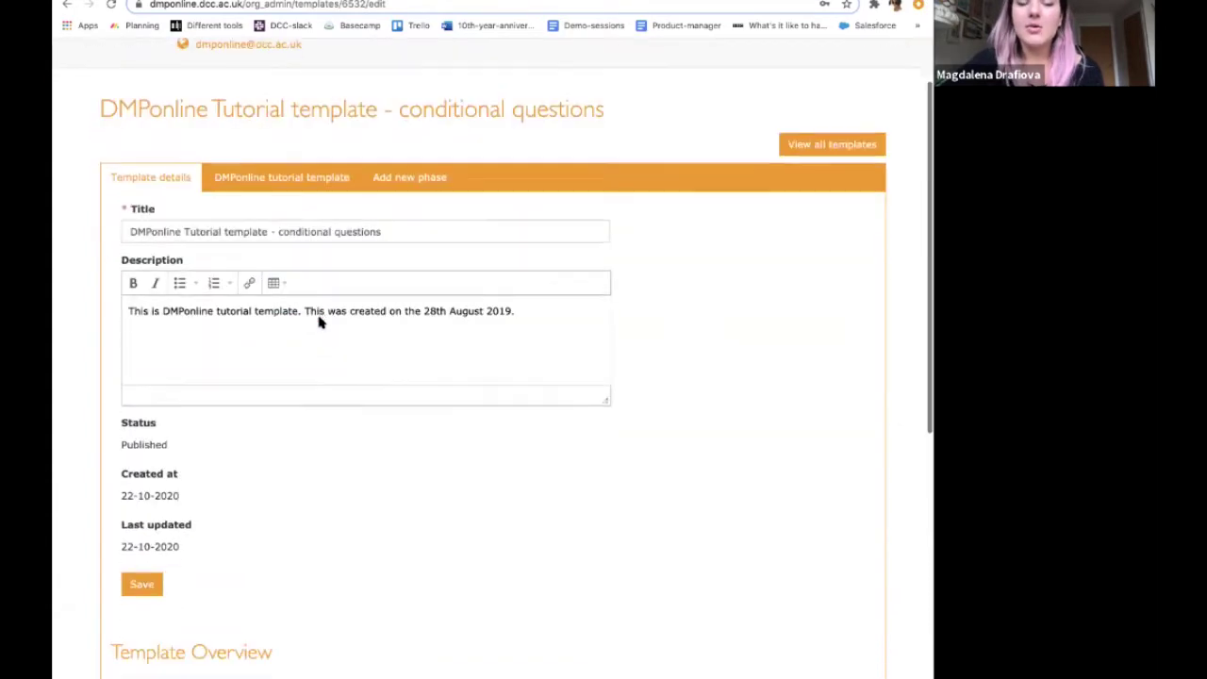
scroll(319, 322, "down", 1)
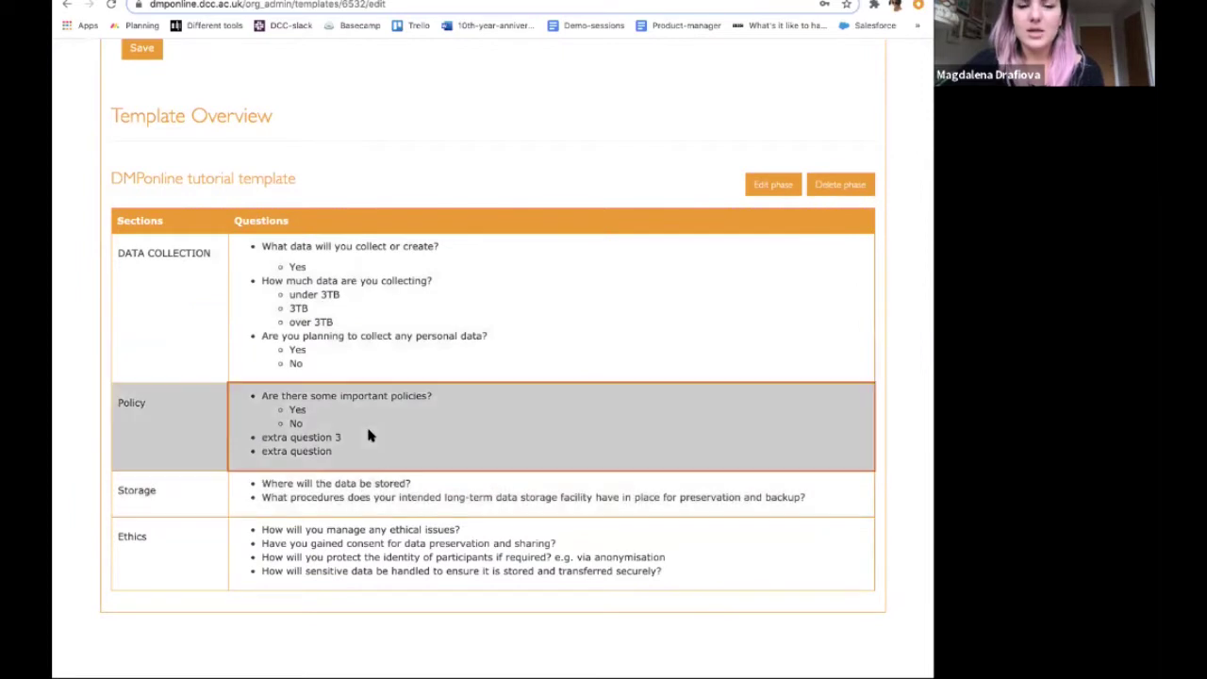
scroll(368, 431, "up", 1)
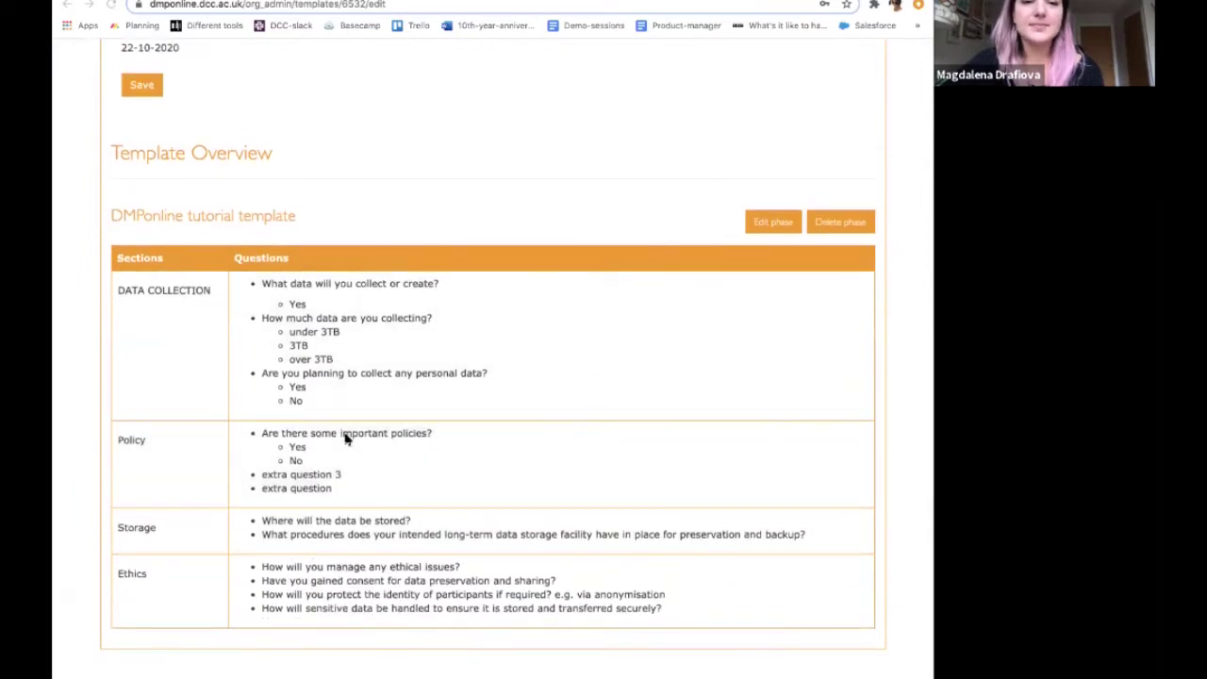
scroll(181, 287, "up", 4)
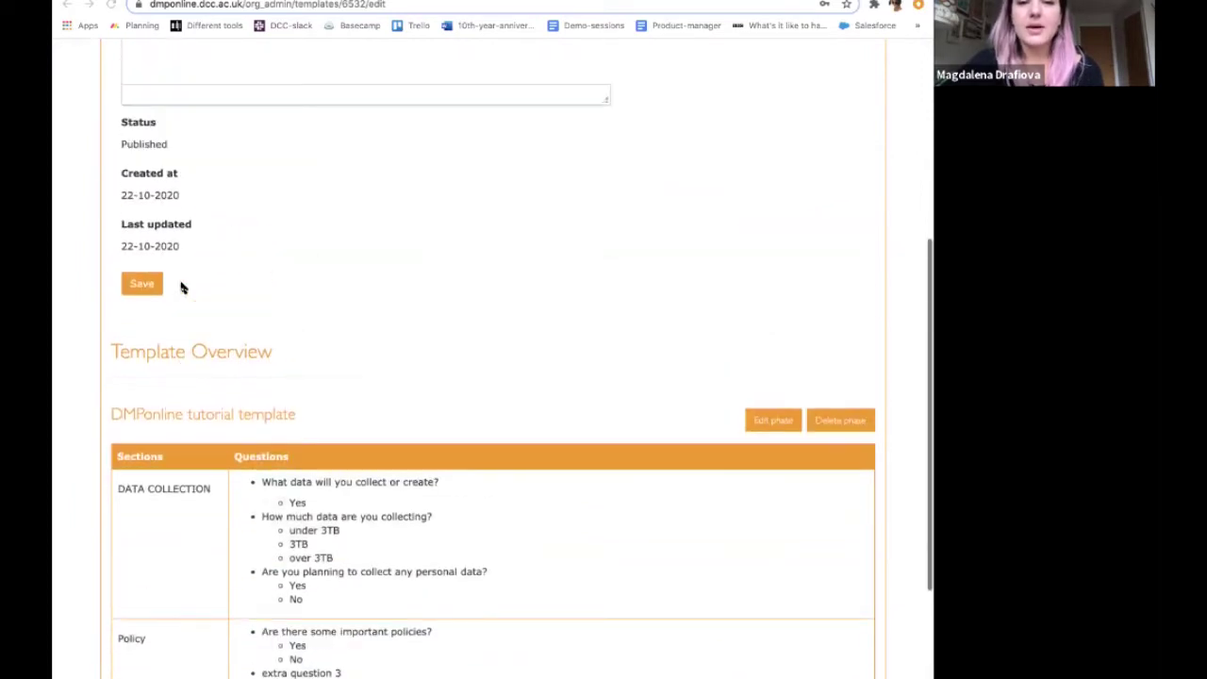
scroll(182, 287, "up", 3)
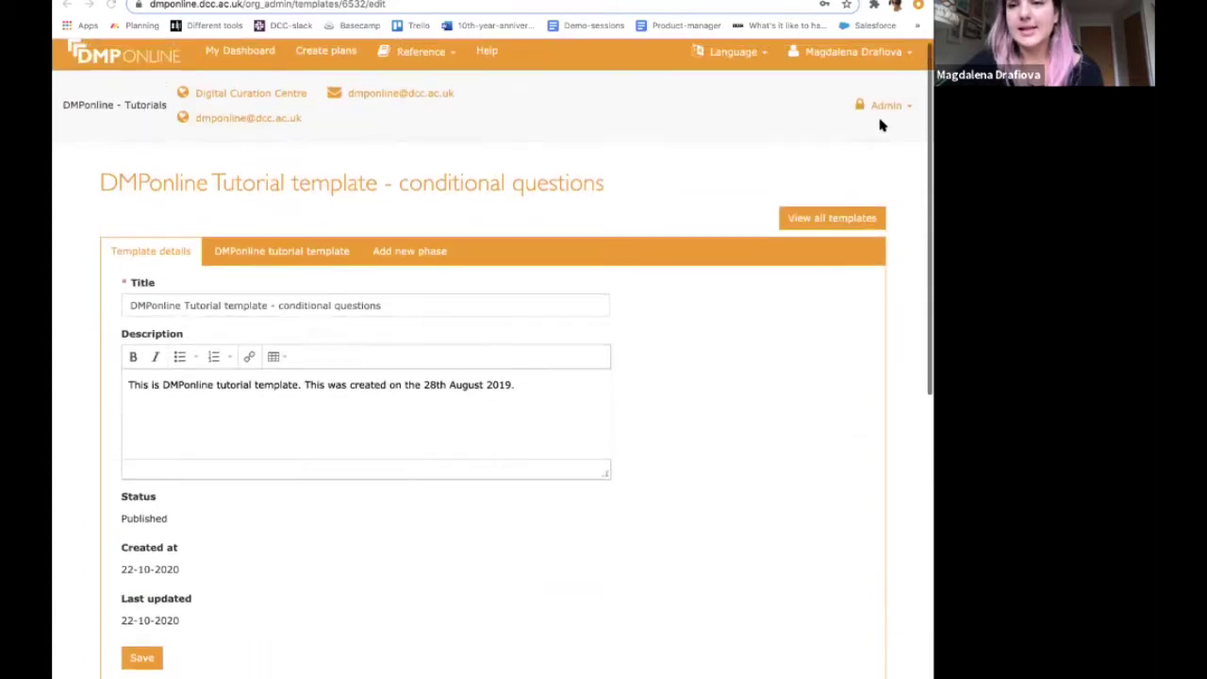
Return to the organisational templates list and open the "DMPonline Tutorial template - conditional questions" template for editing.
left_click(882, 112)
left_click(858, 177)
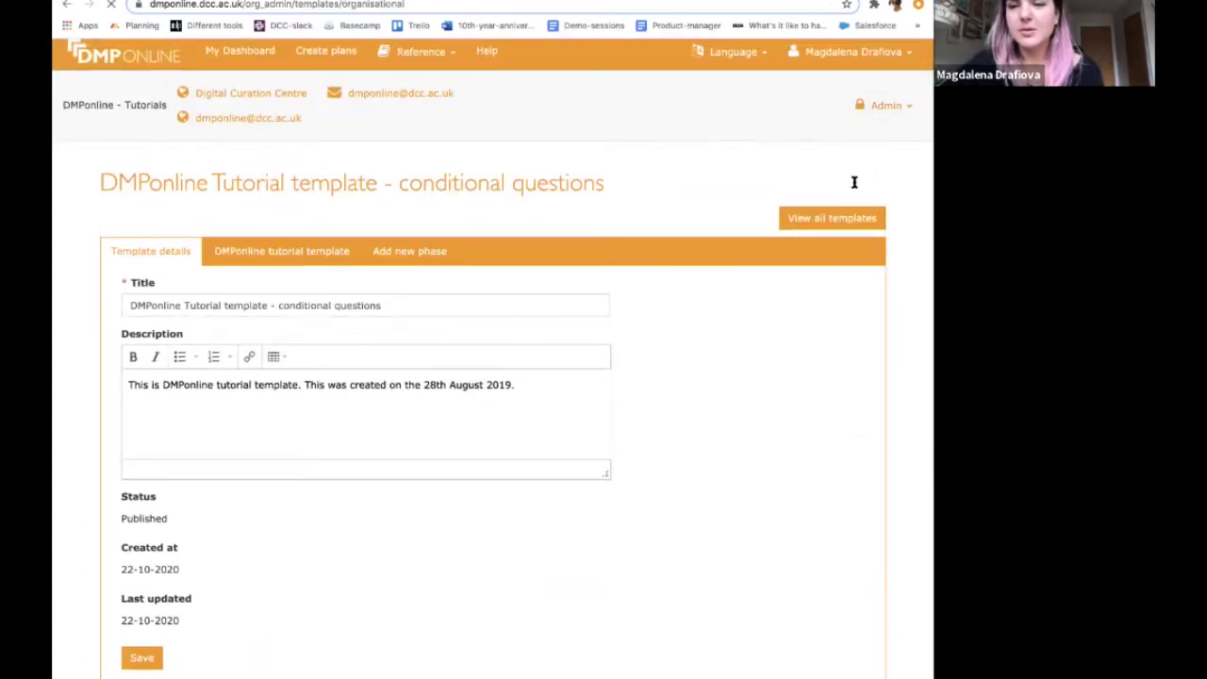
scroll(579, 377, "down", 2)
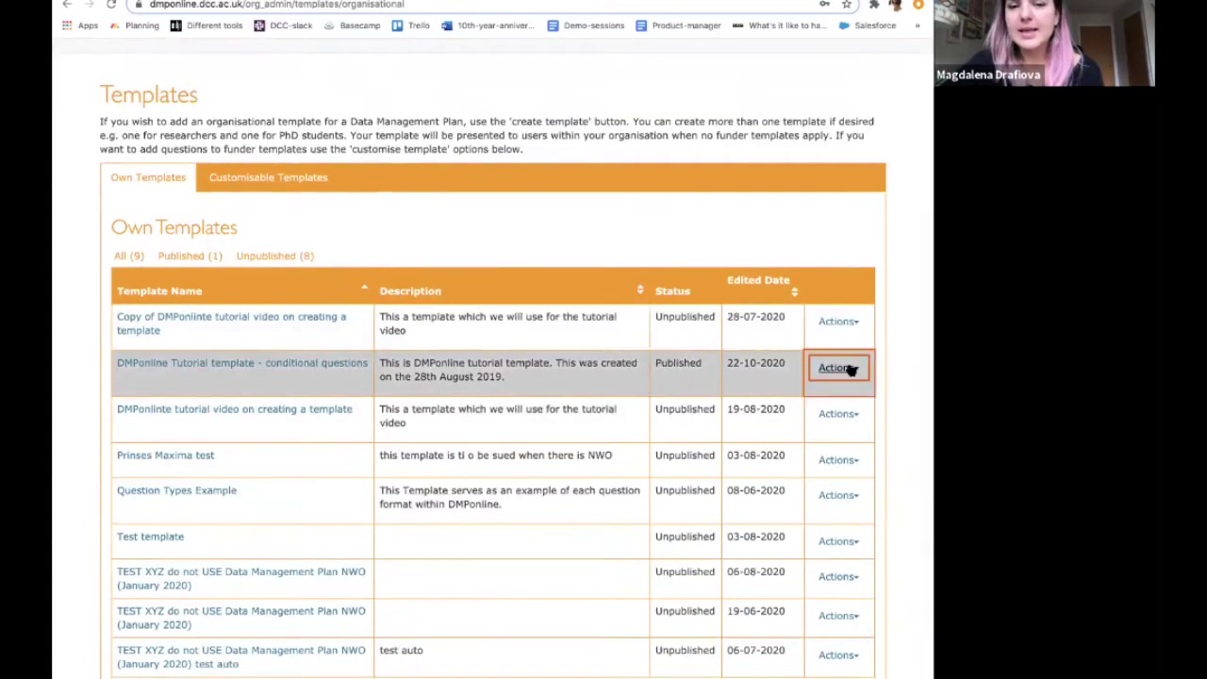
left_click(852, 371)
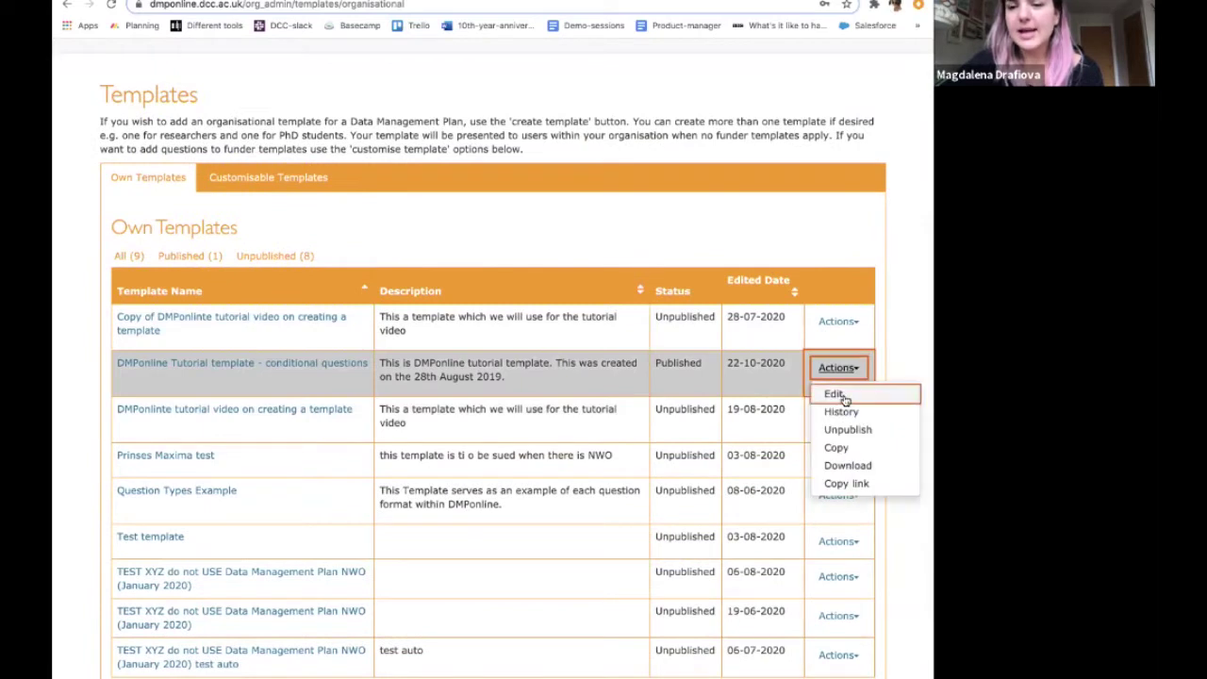
left_click(848, 396)
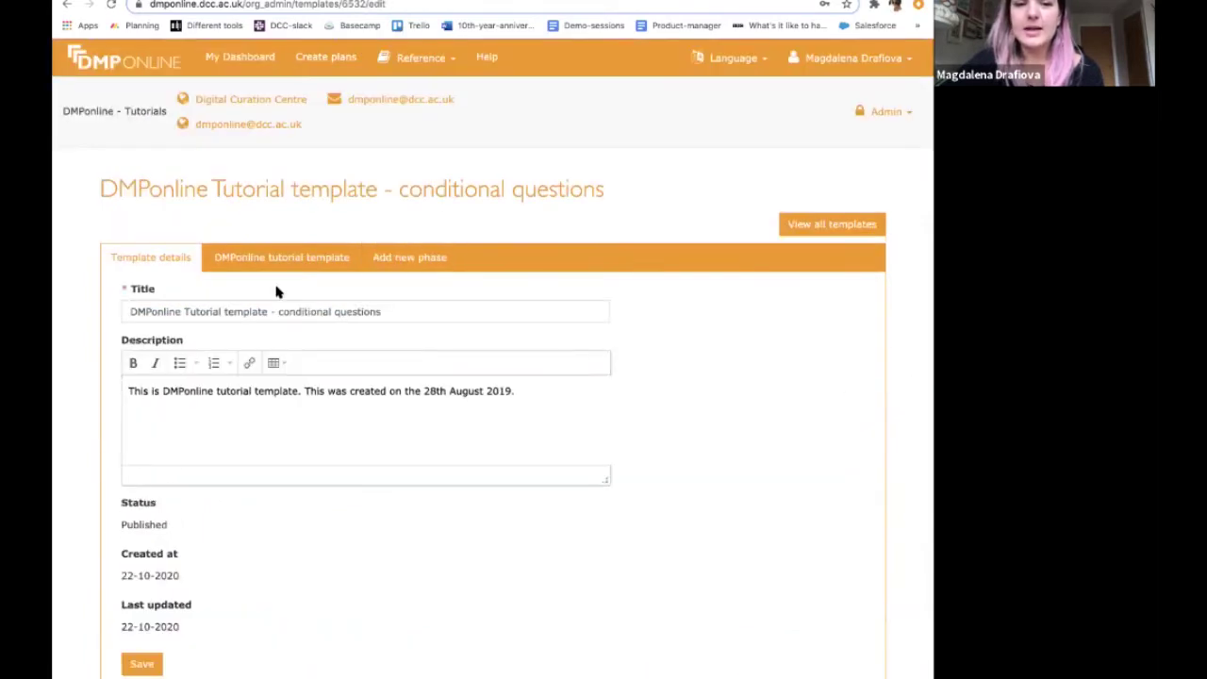
Open the "DMPonline tutorial template" phase of the template and go to its list of sections.
scroll(311, 298, "down", 1)
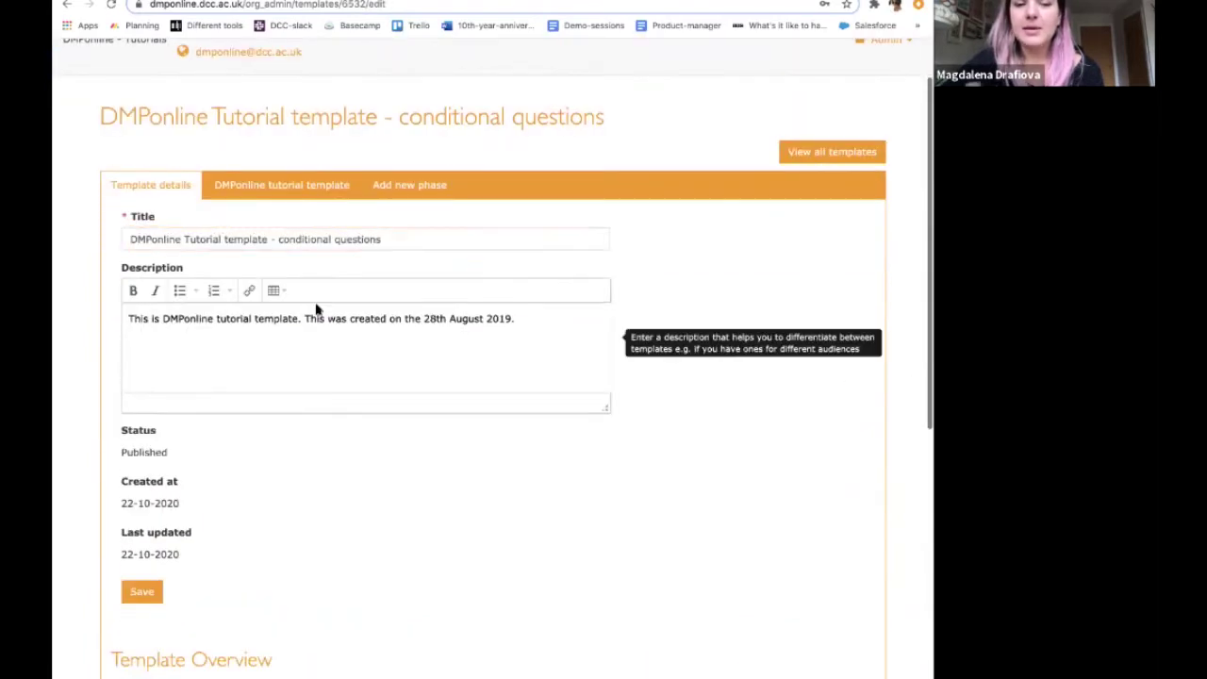
left_click(298, 196)
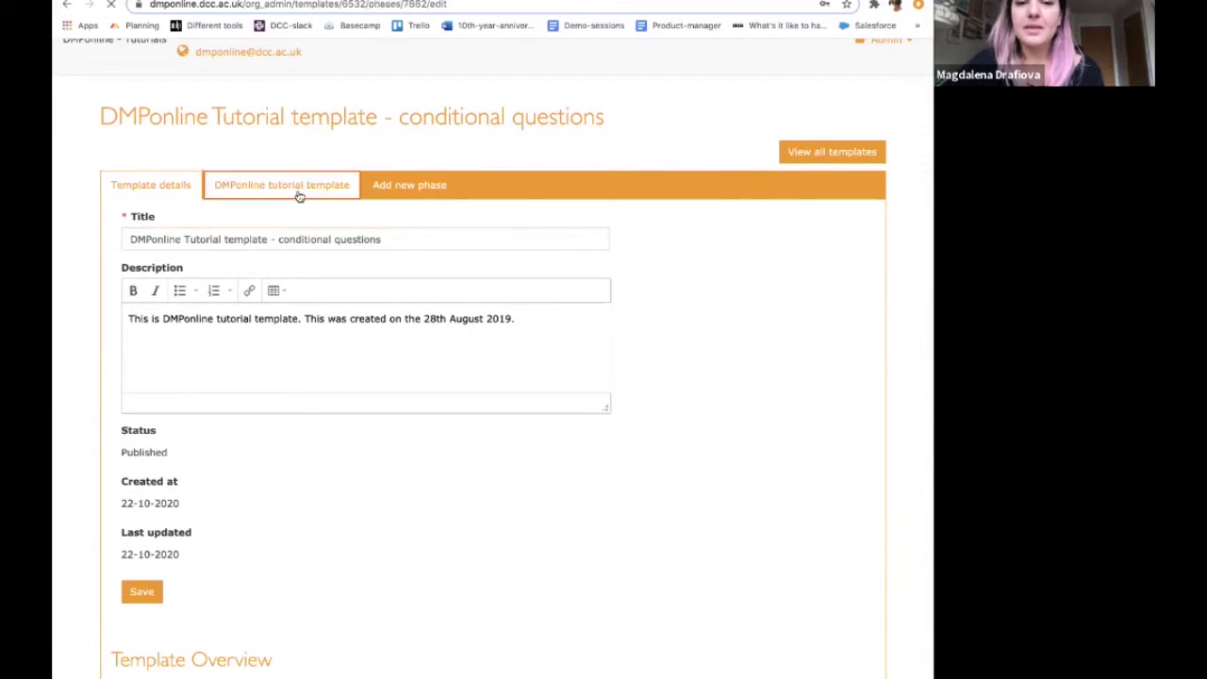
scroll(299, 196, "down", 2)
scroll(299, 196, "down", 2)
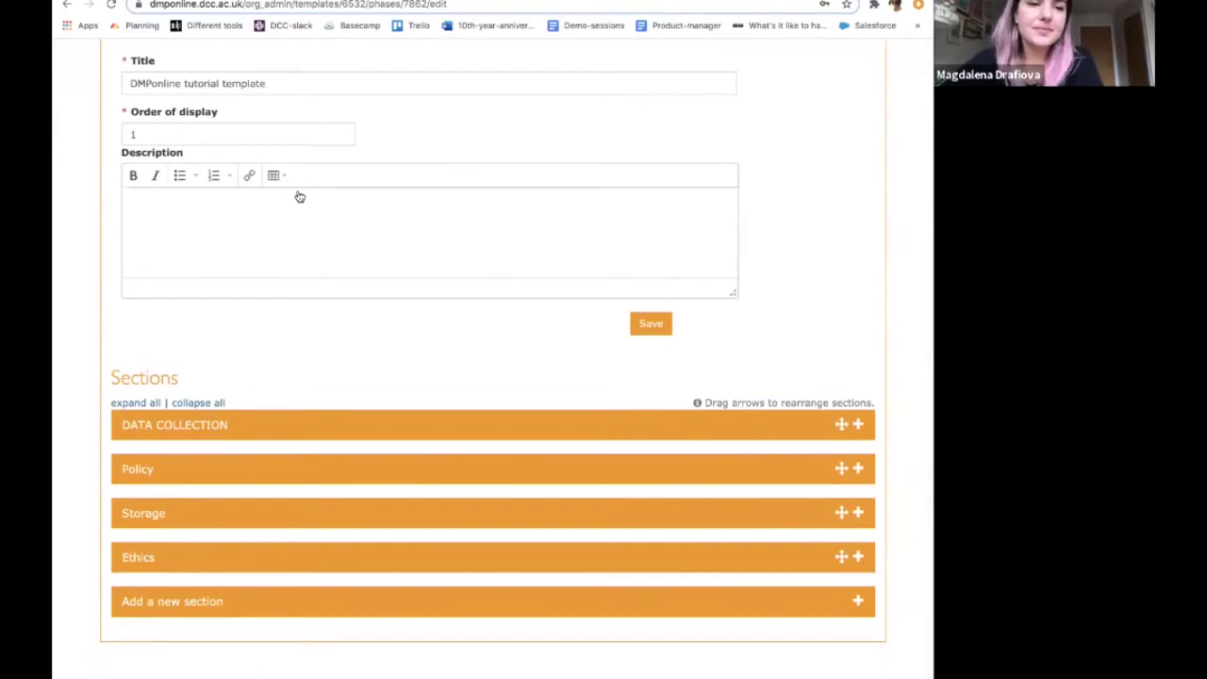
scroll(298, 197, "down", 1)
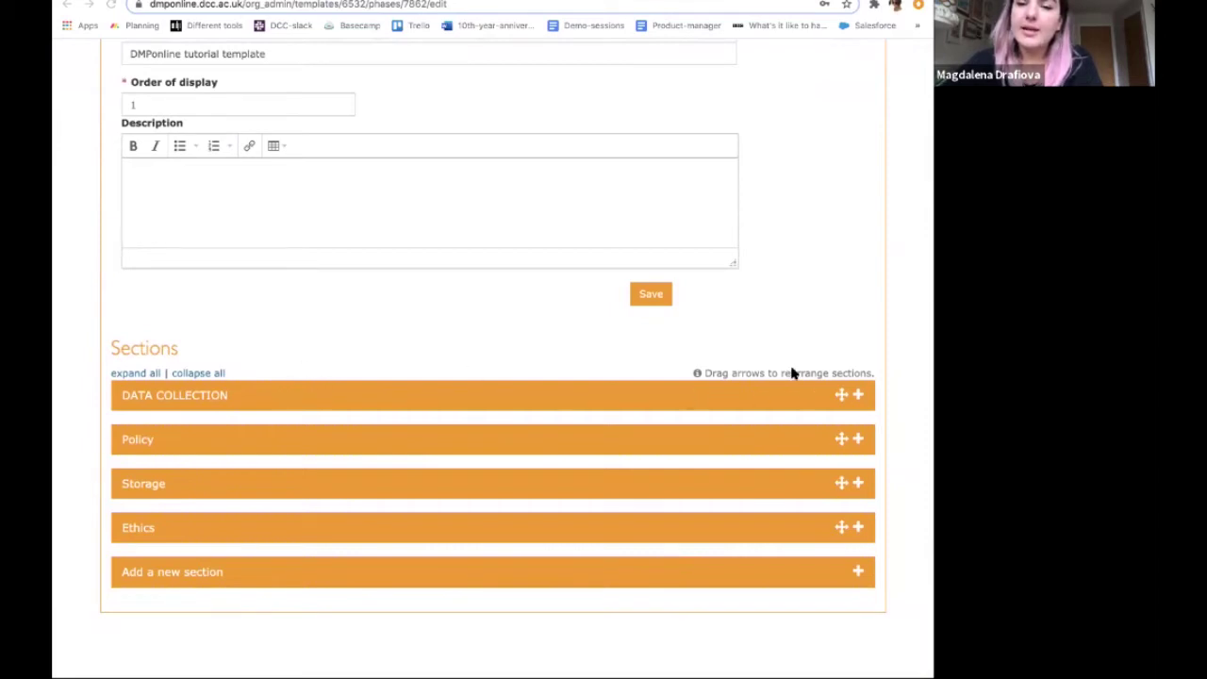
Expand the DATA COLLECTION section and open question 3, "Are you planning to collect any personal data?", for editing.
left_click(857, 400)
scroll(619, 386, "down", 10)
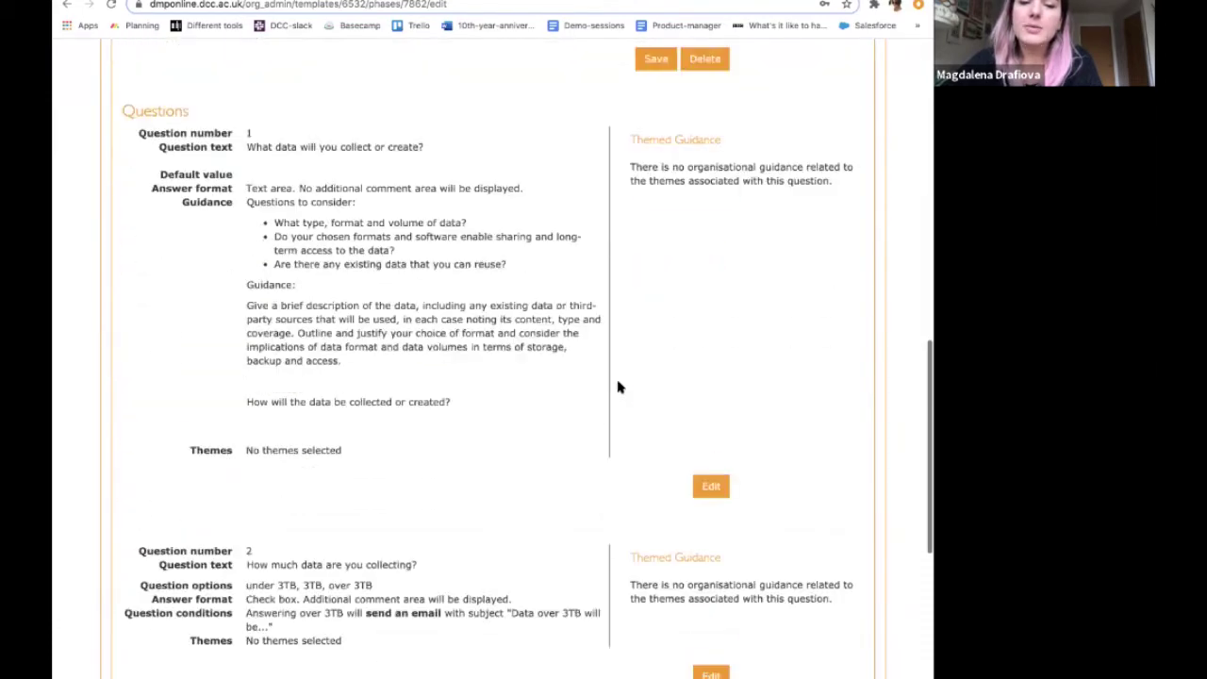
scroll(617, 387, "down", 5)
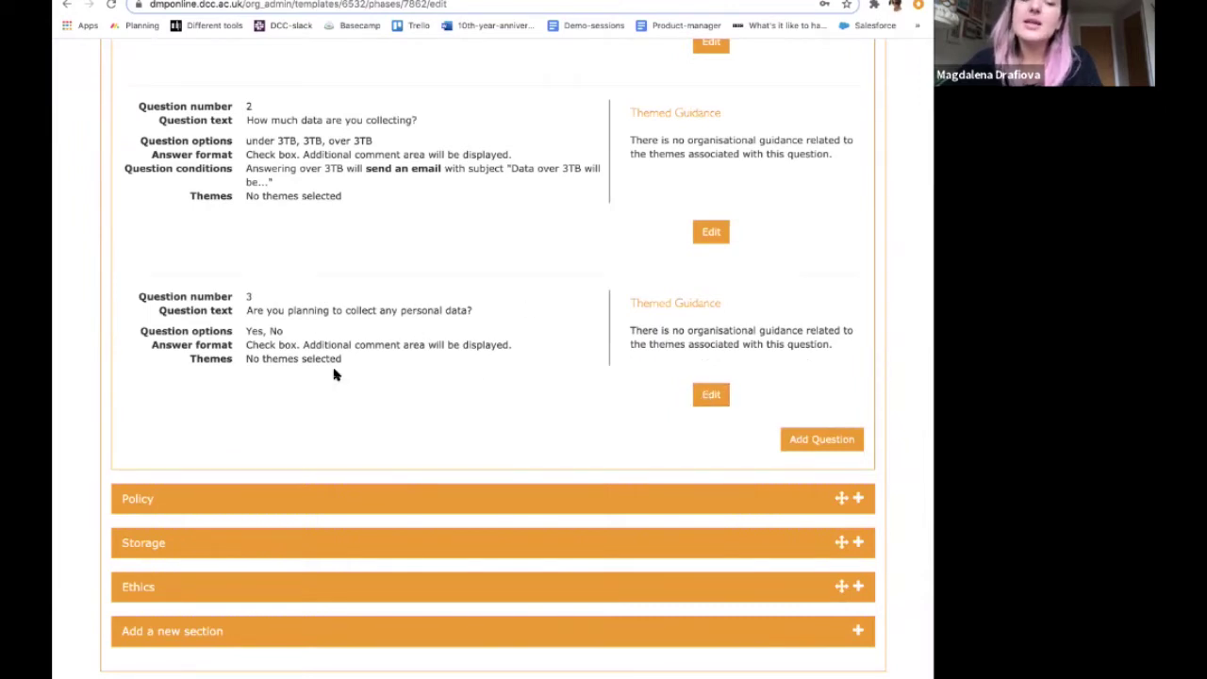
left_click(715, 396)
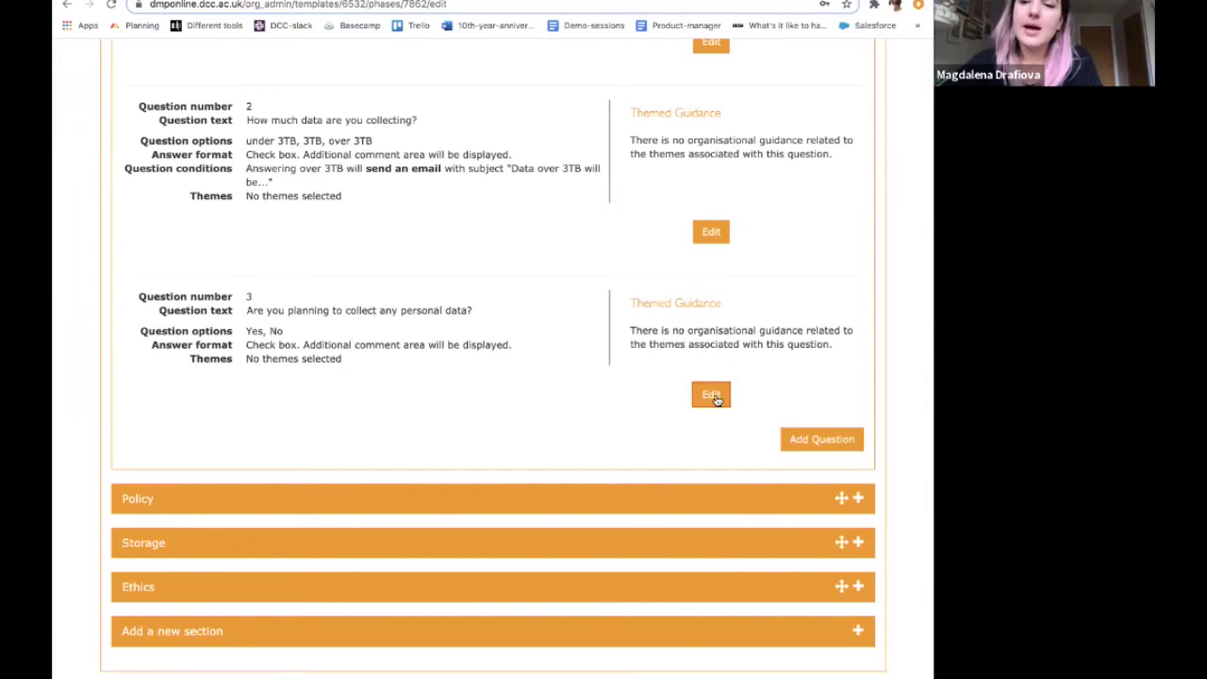
scroll(590, 444, "down", 2)
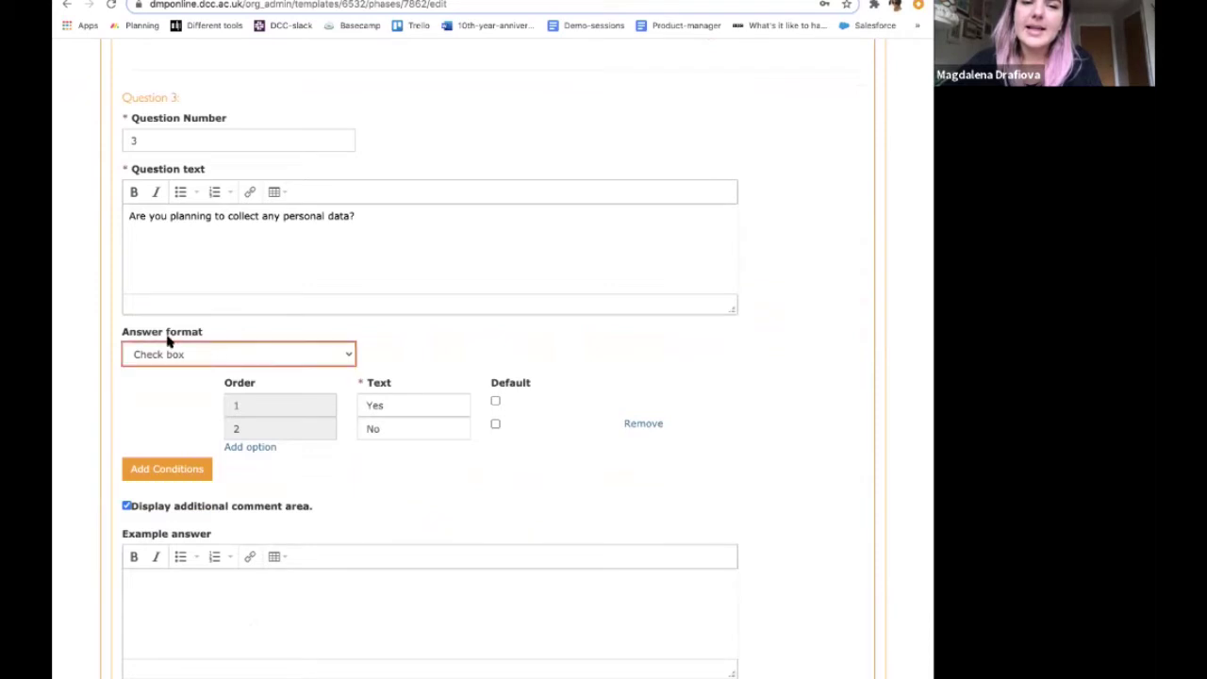
View the available answer formats for question 3 and keep Check box as the format.
left_click_drag(121, 334, 207, 329)
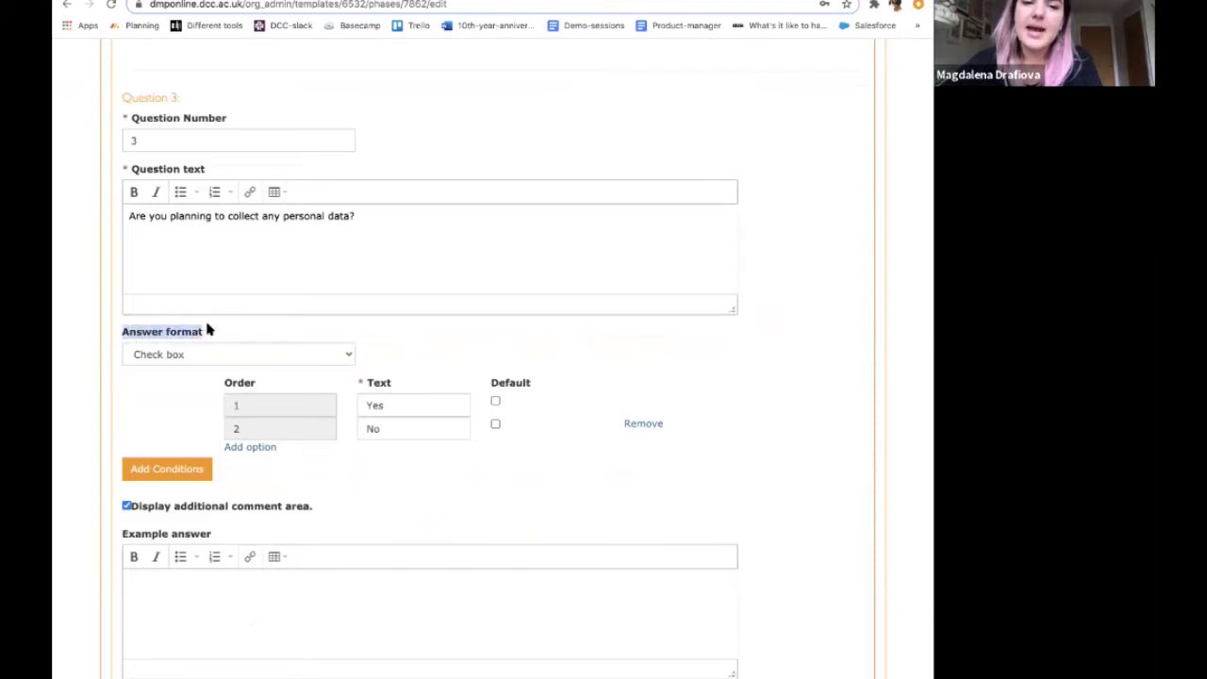
left_click(342, 356)
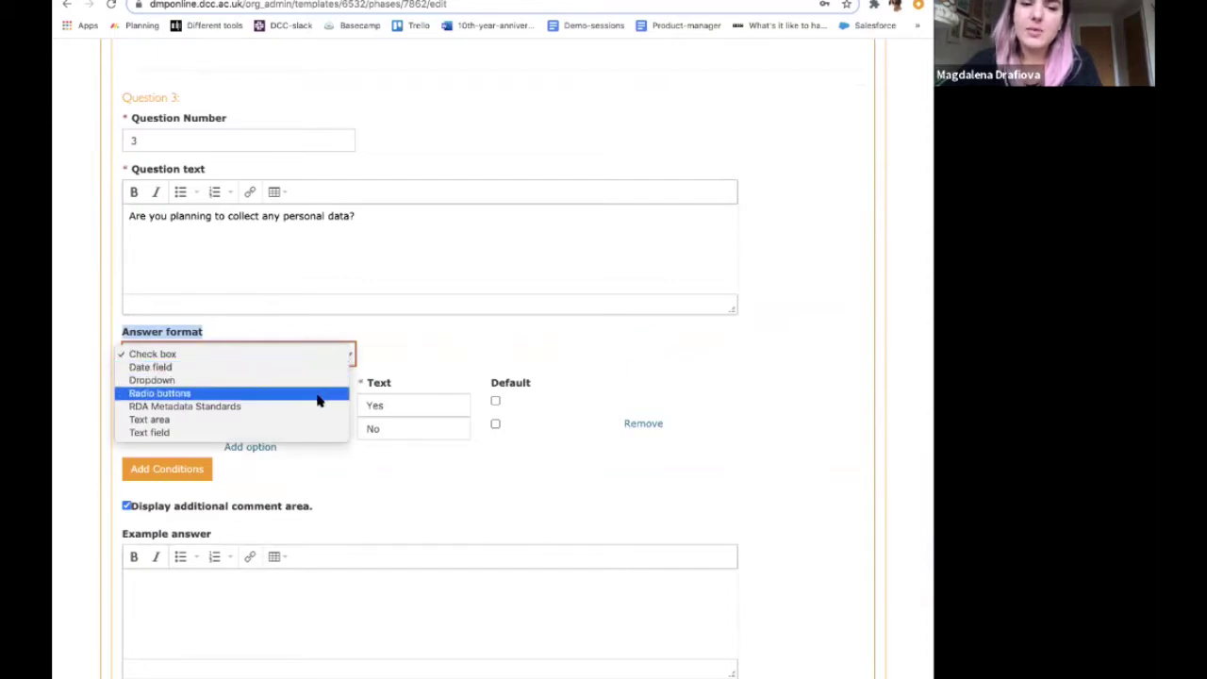
left_click(404, 357)
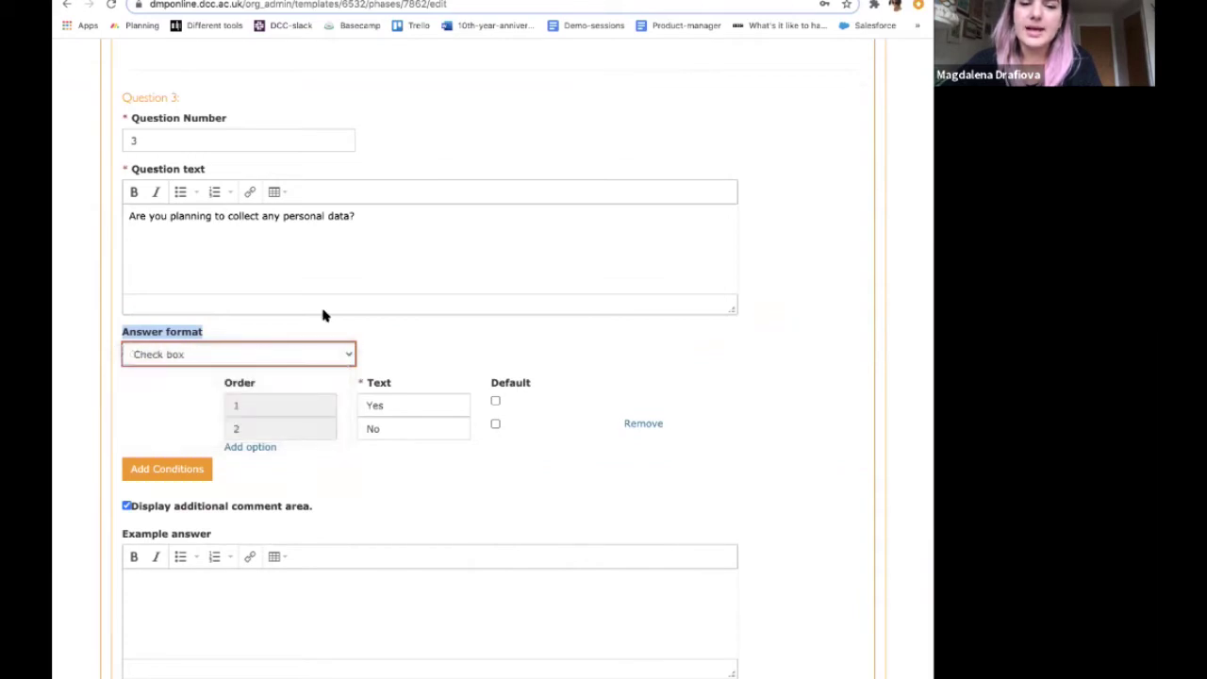
Examine the Yes and No answer options of the personal data question without changing their text.
scroll(424, 342, "down", 1)
left_click(424, 340)
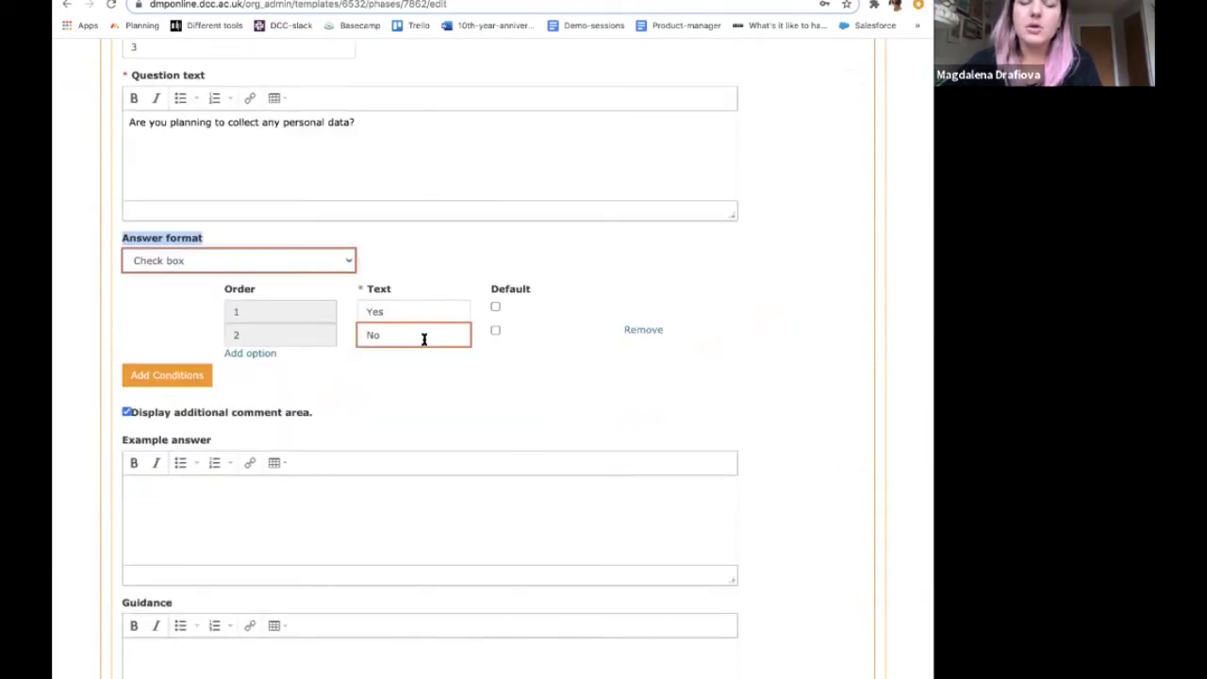
left_click(320, 335)
left_click(311, 312)
left_click(414, 307)
left_click(414, 307)
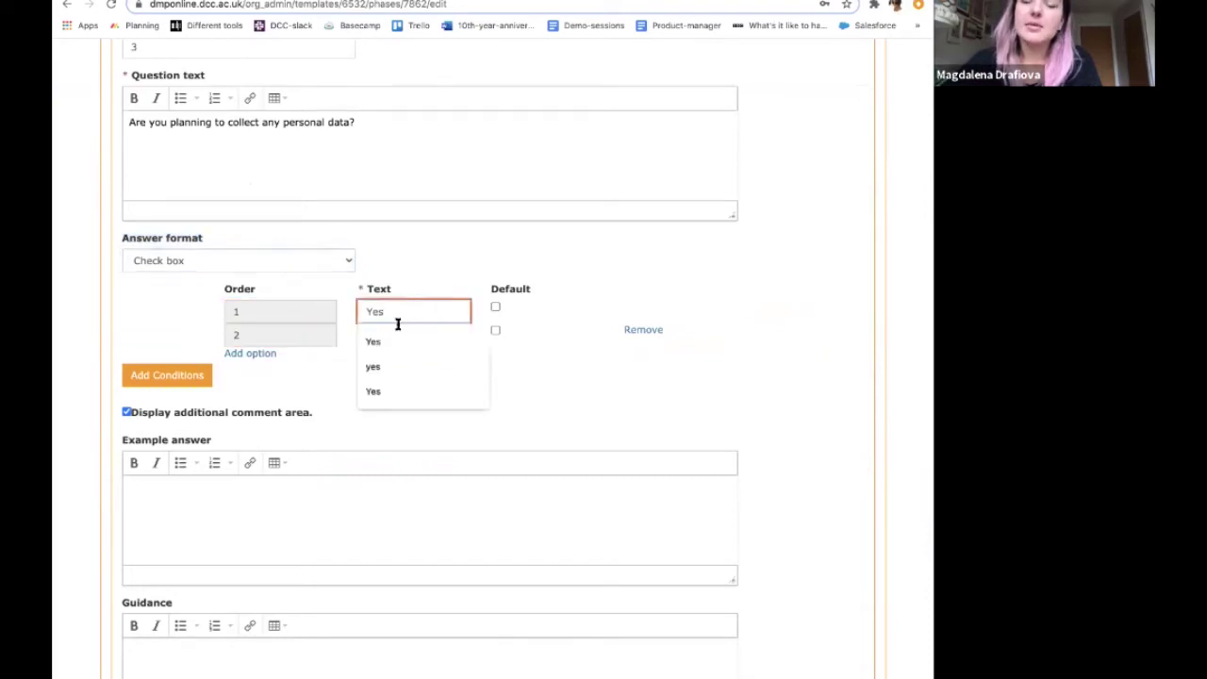
left_click(412, 291)
left_click(408, 306)
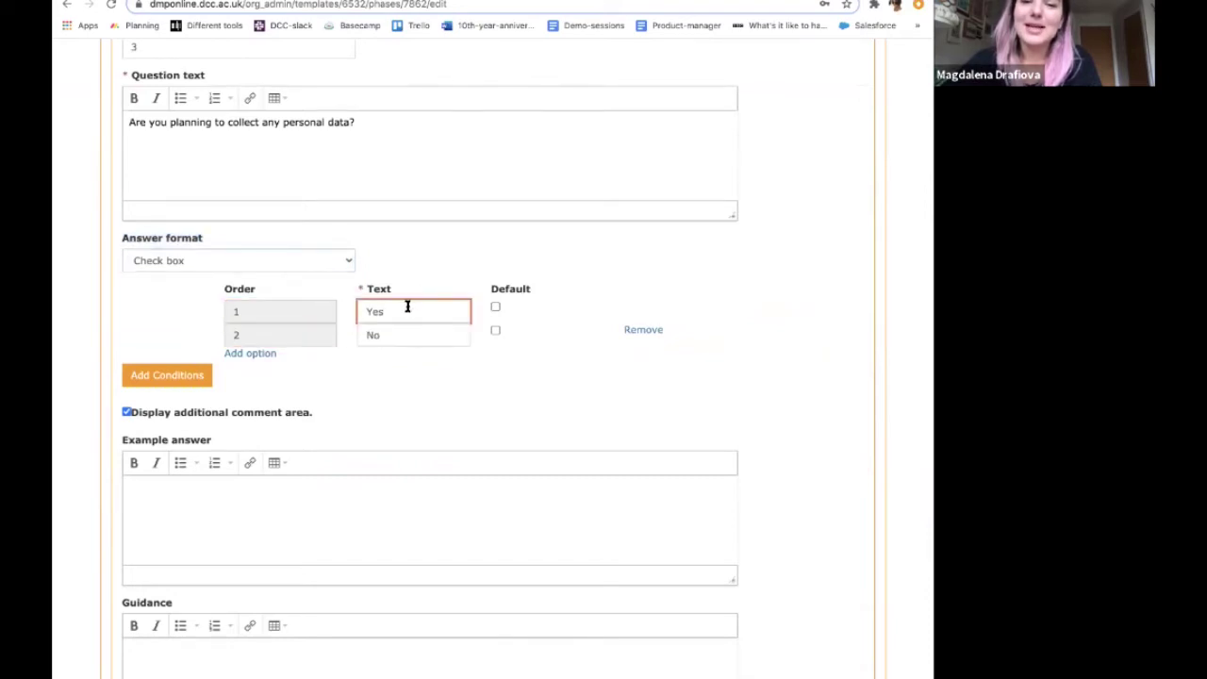
left_click(399, 331)
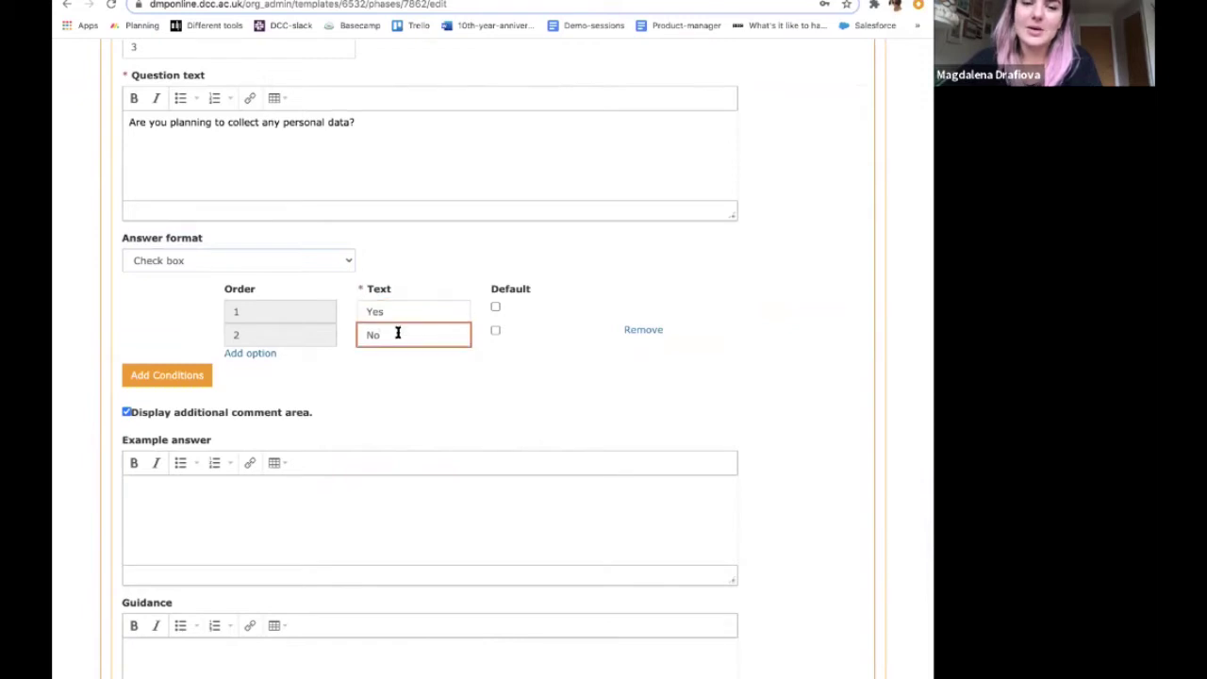
left_click(421, 279)
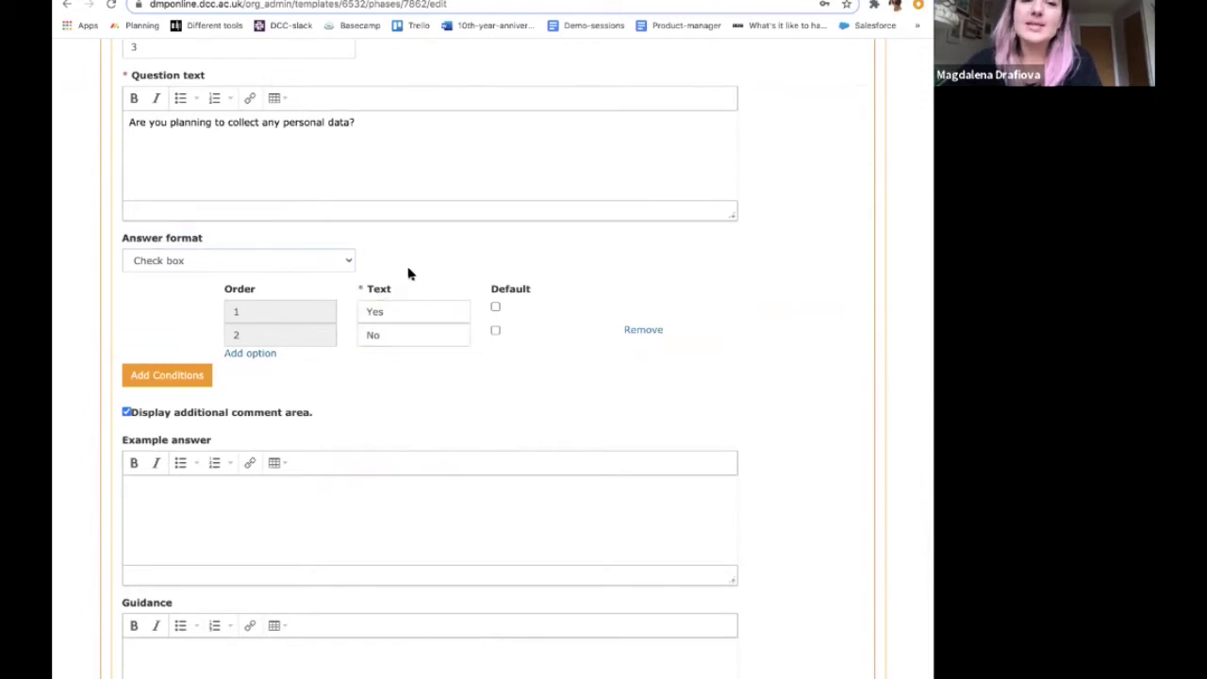
scroll(408, 196, "up", 1)
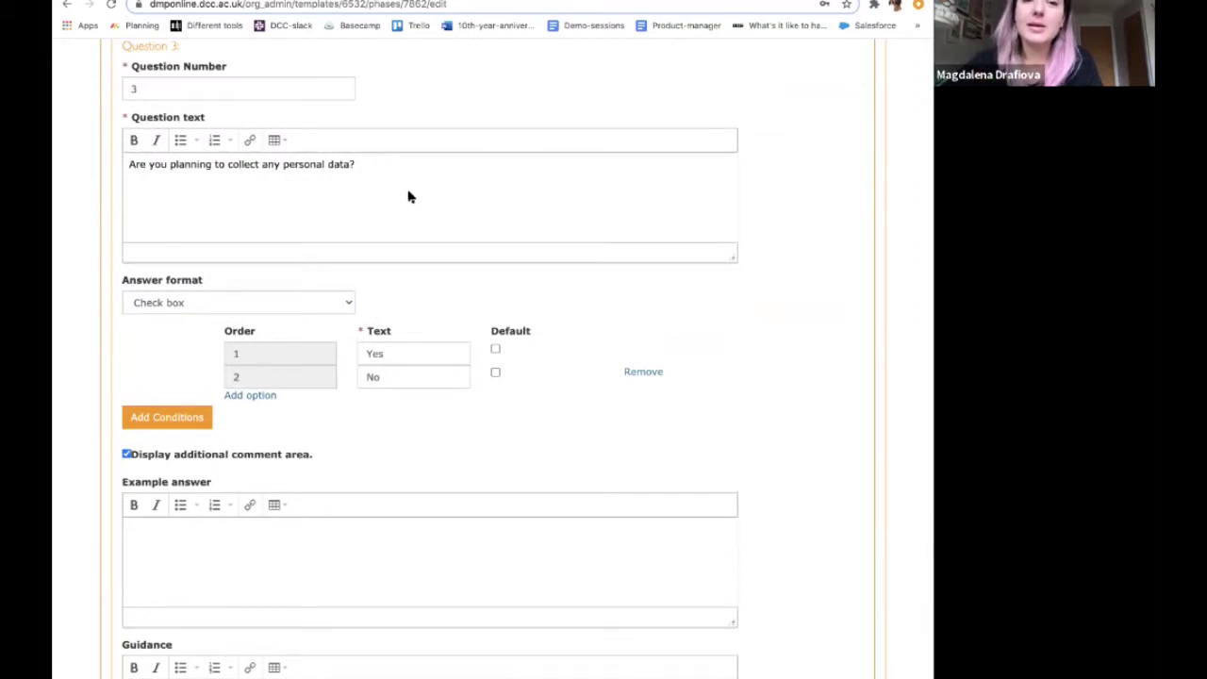
Start adding conditions to the personal data question and create its first condition row.
left_click(170, 421)
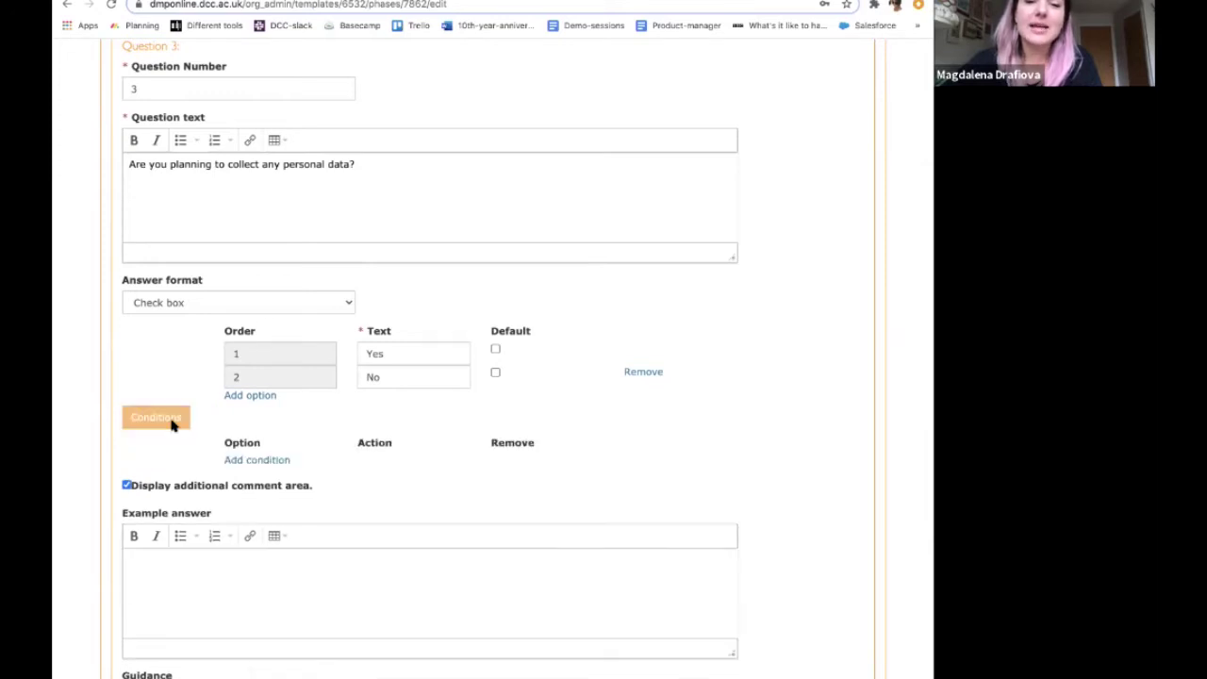
scroll(171, 425, "down", 2)
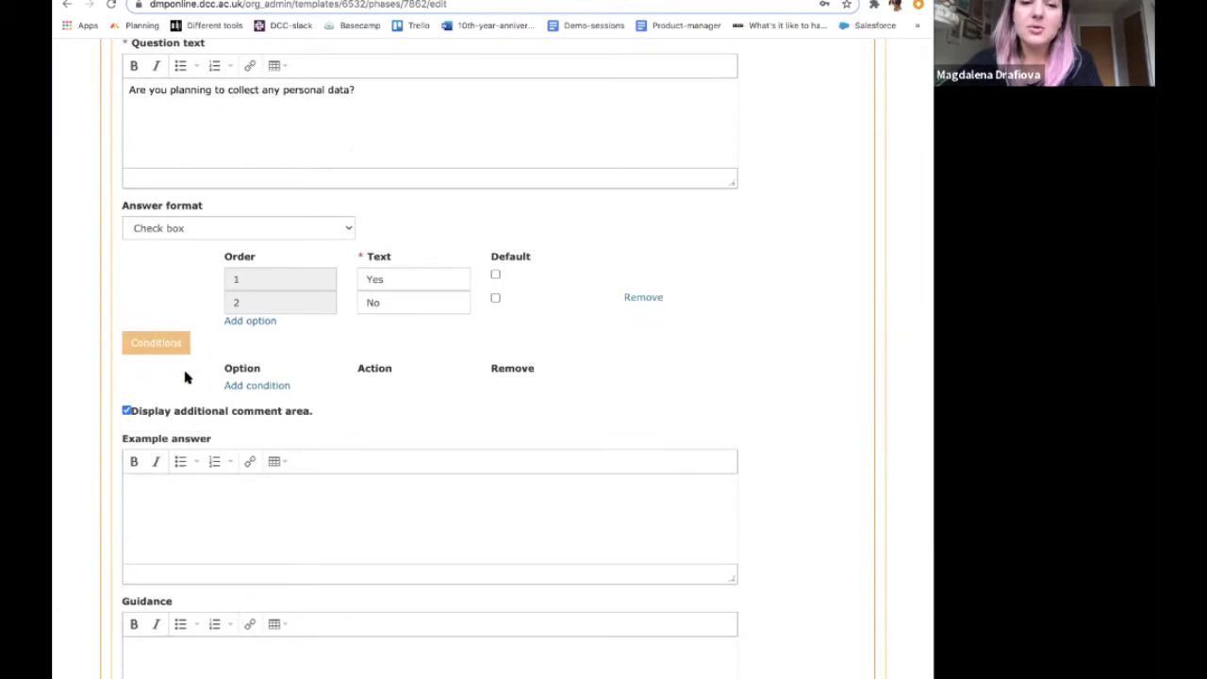
scroll(283, 351, "down", 1)
left_click(263, 356)
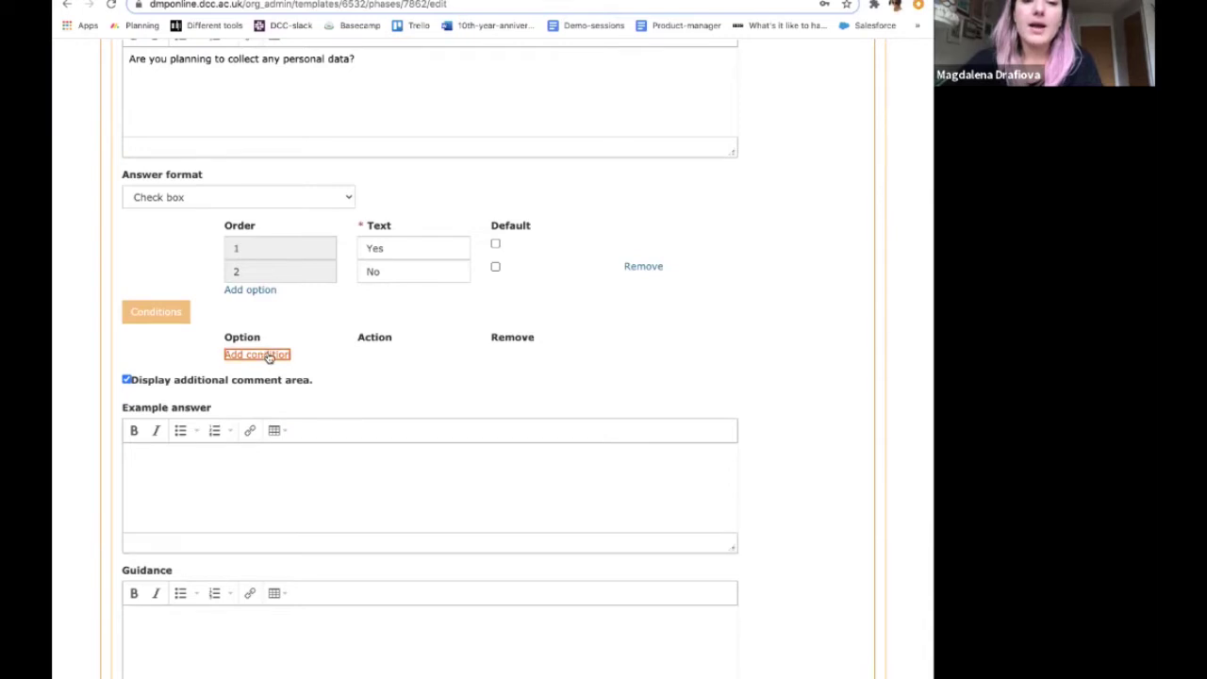
left_click(263, 356)
scroll(311, 356, "down", 2)
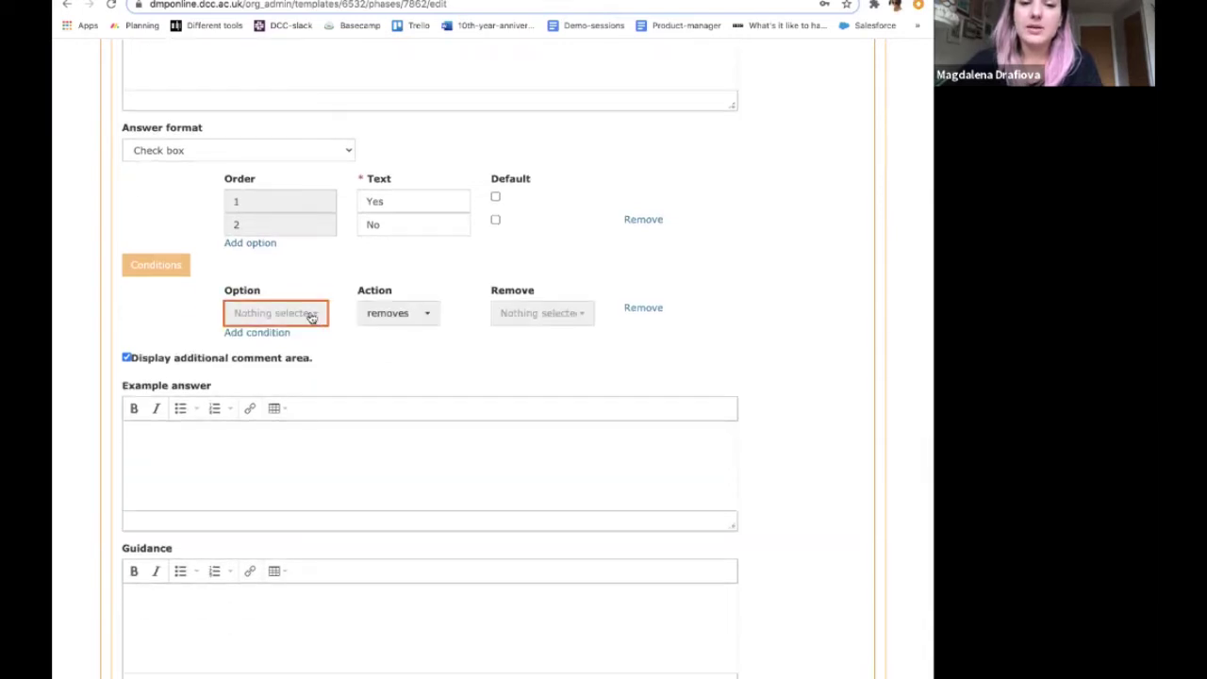
left_click(312, 315)
left_click(302, 339)
left_click(291, 339)
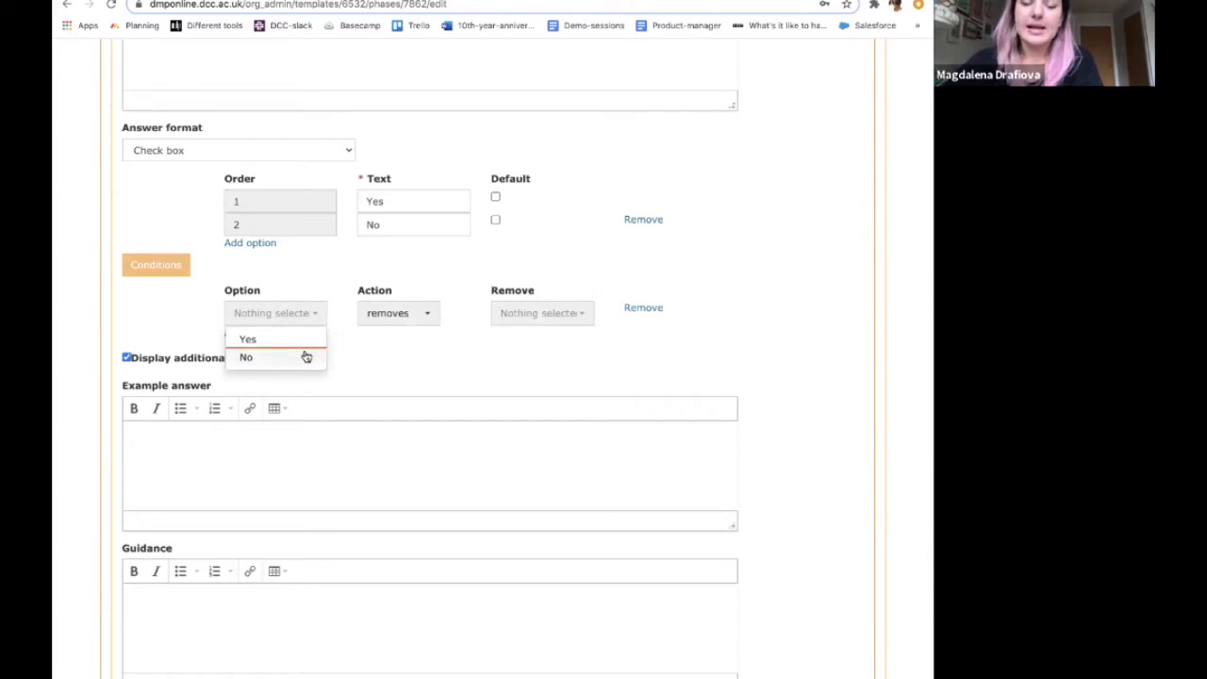
left_click(297, 265)
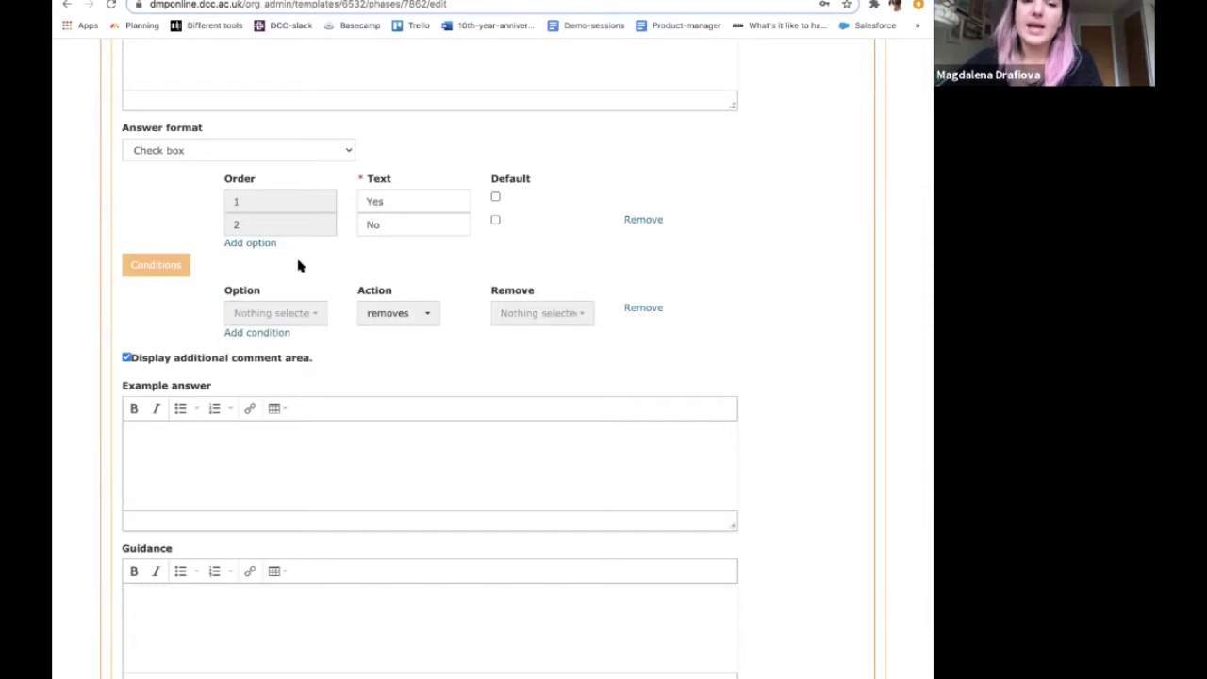
scroll(297, 265, "up", 2)
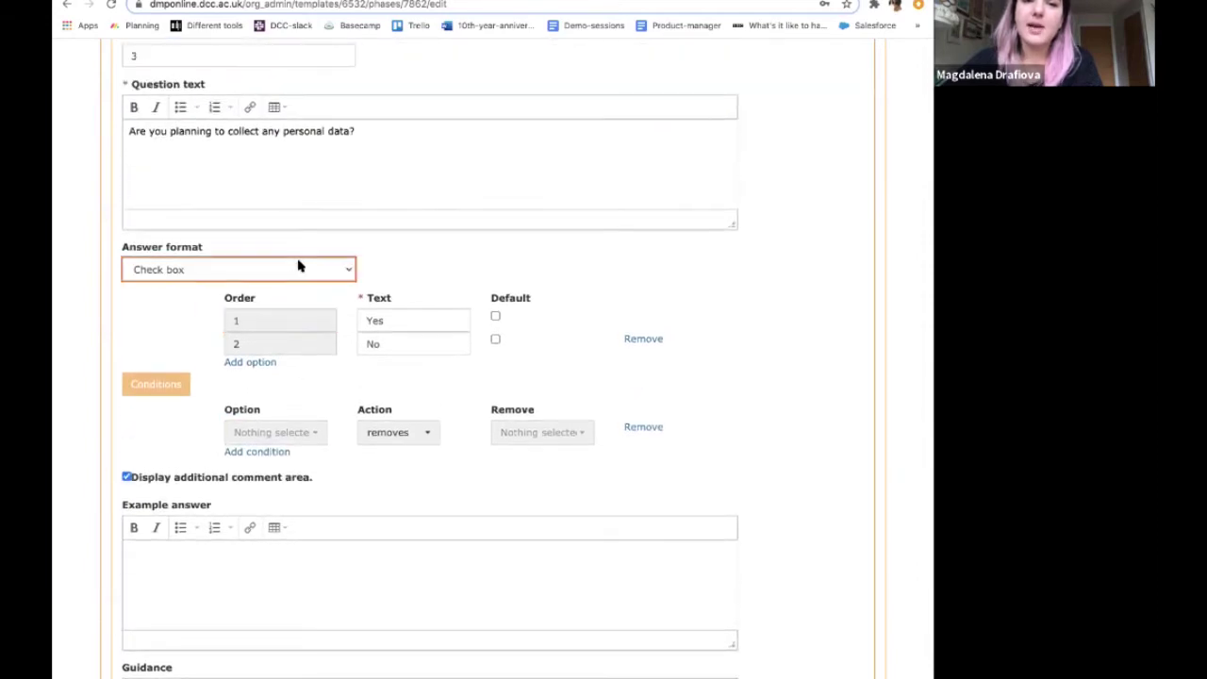
scroll(297, 265, "down", 1)
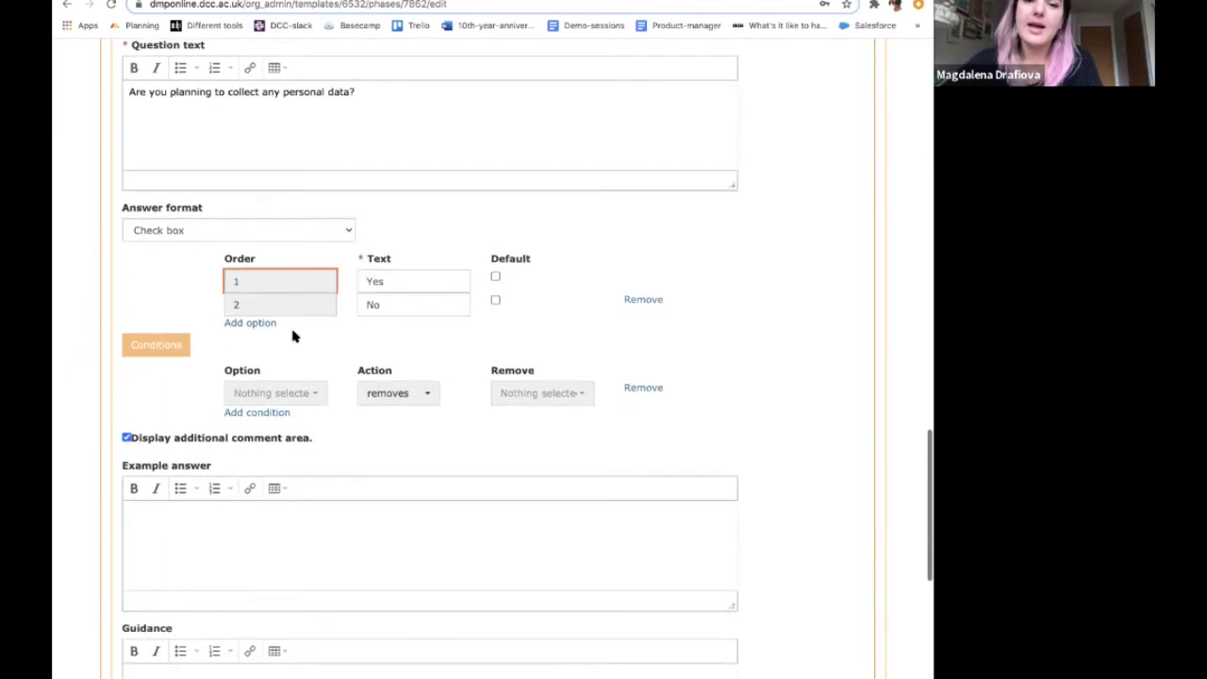
Set the first condition to apply to the No option, keeping its action as removes.
left_click(288, 400)
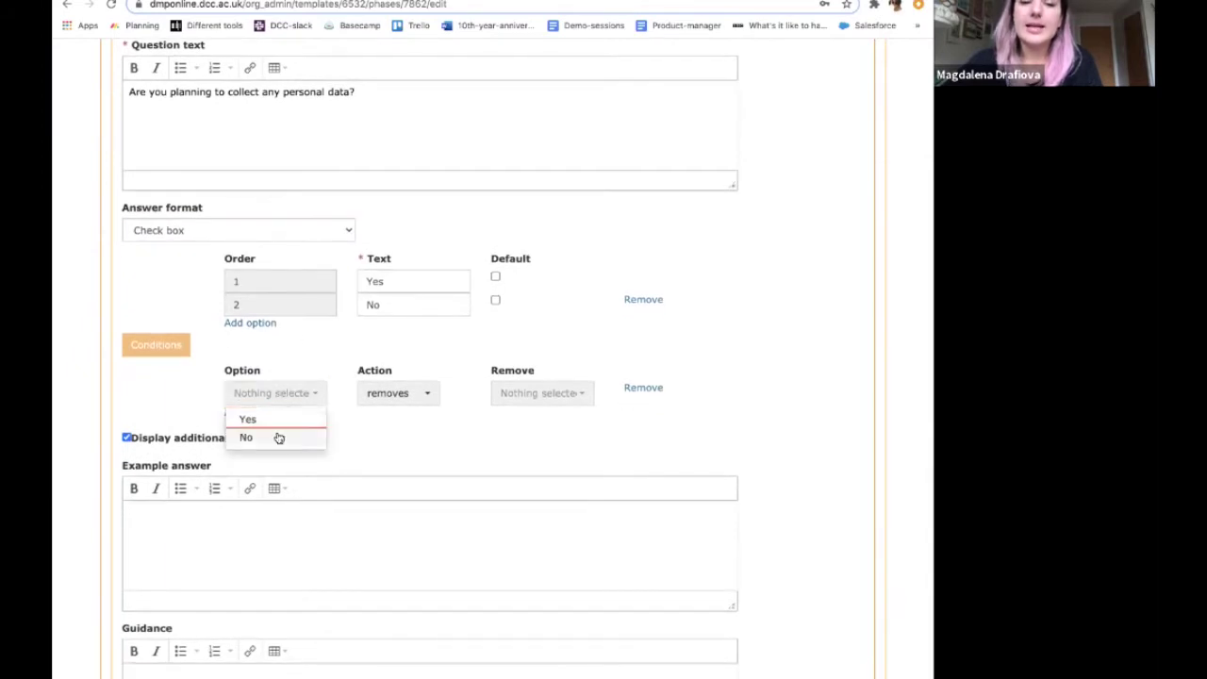
left_click(281, 440)
left_click(390, 426)
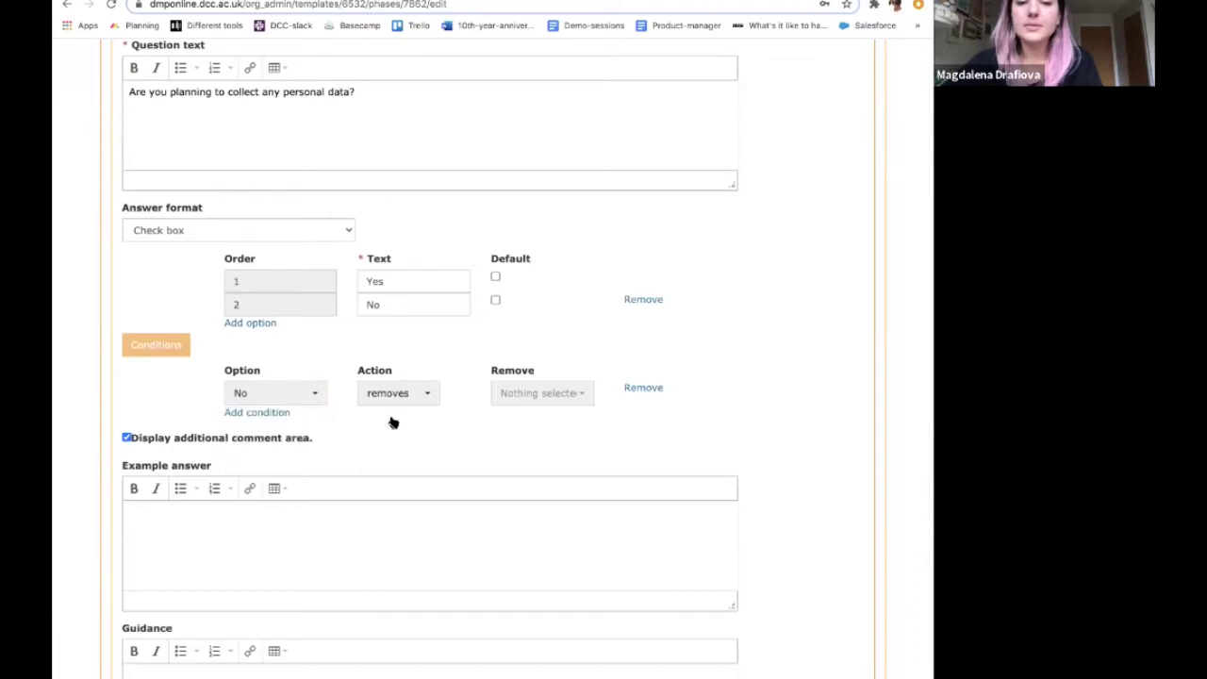
Choose all four questions of the Ethics section as the questions the No condition removes.
left_click(546, 393)
scroll(586, 486, "down", 1)
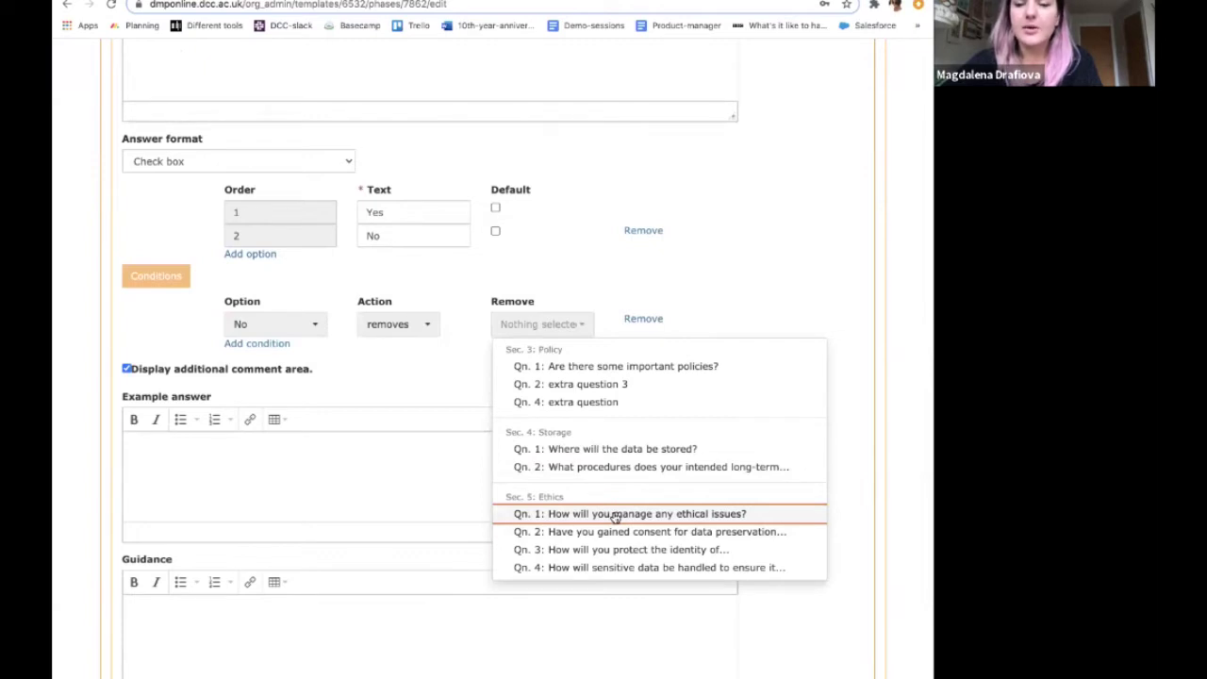
left_click(615, 516)
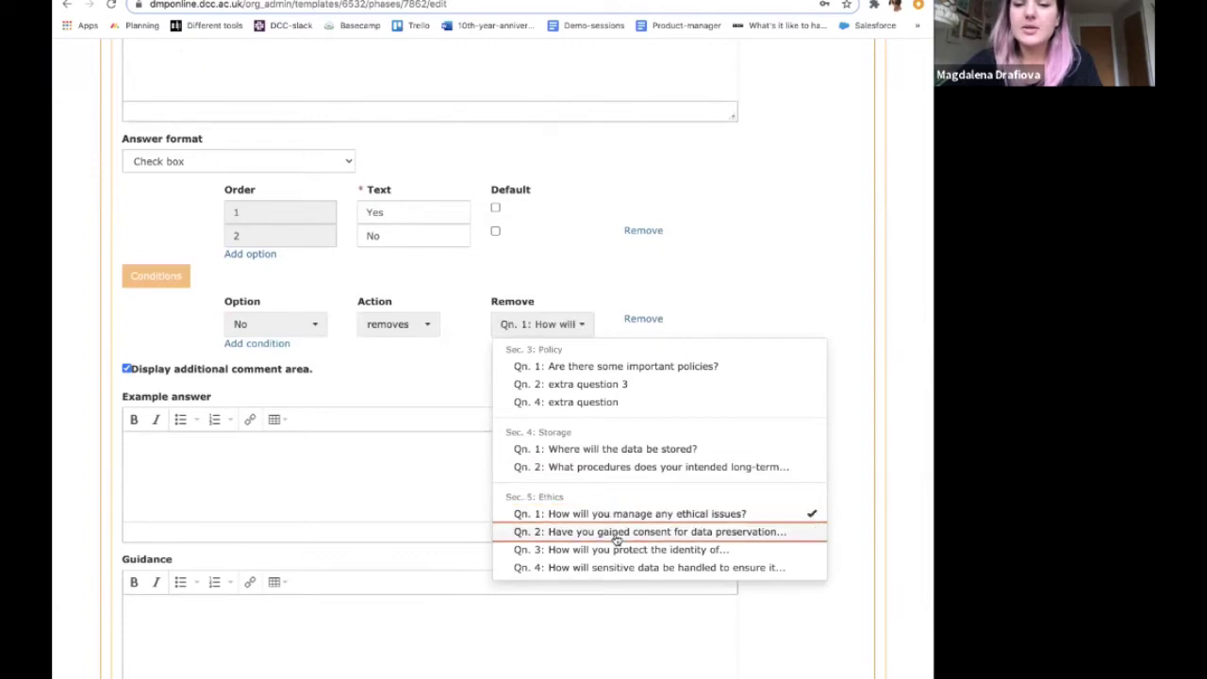
left_click(615, 534)
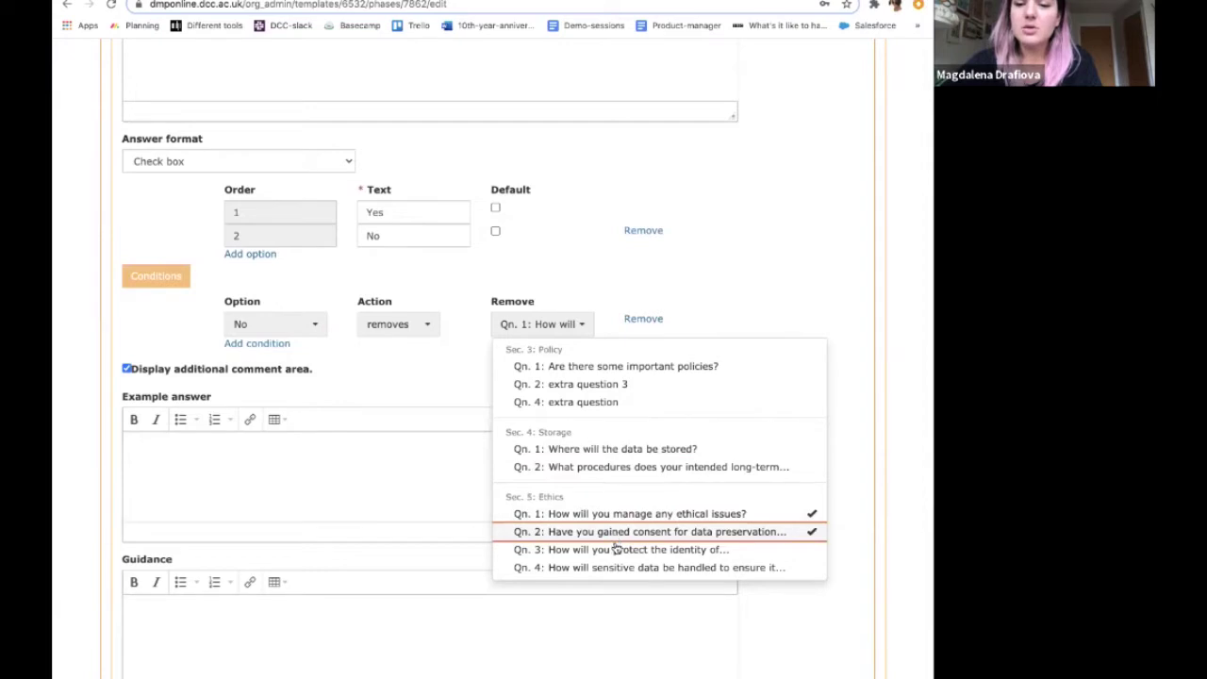
left_click(616, 549)
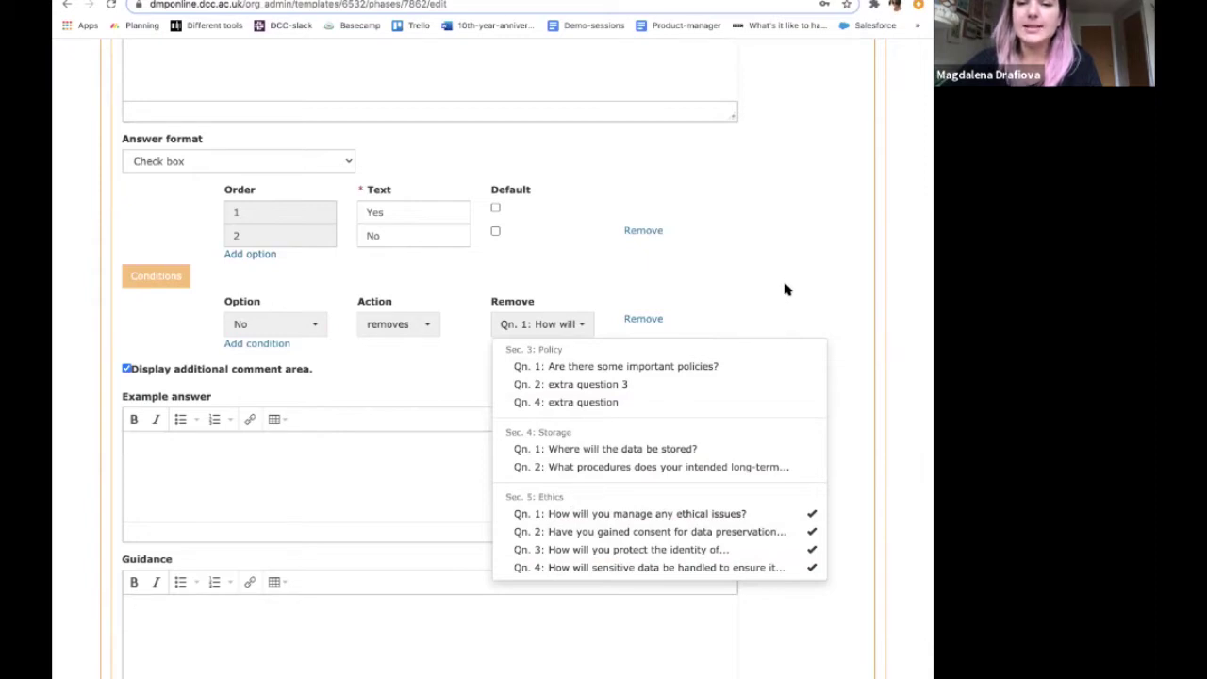
left_click(371, 381)
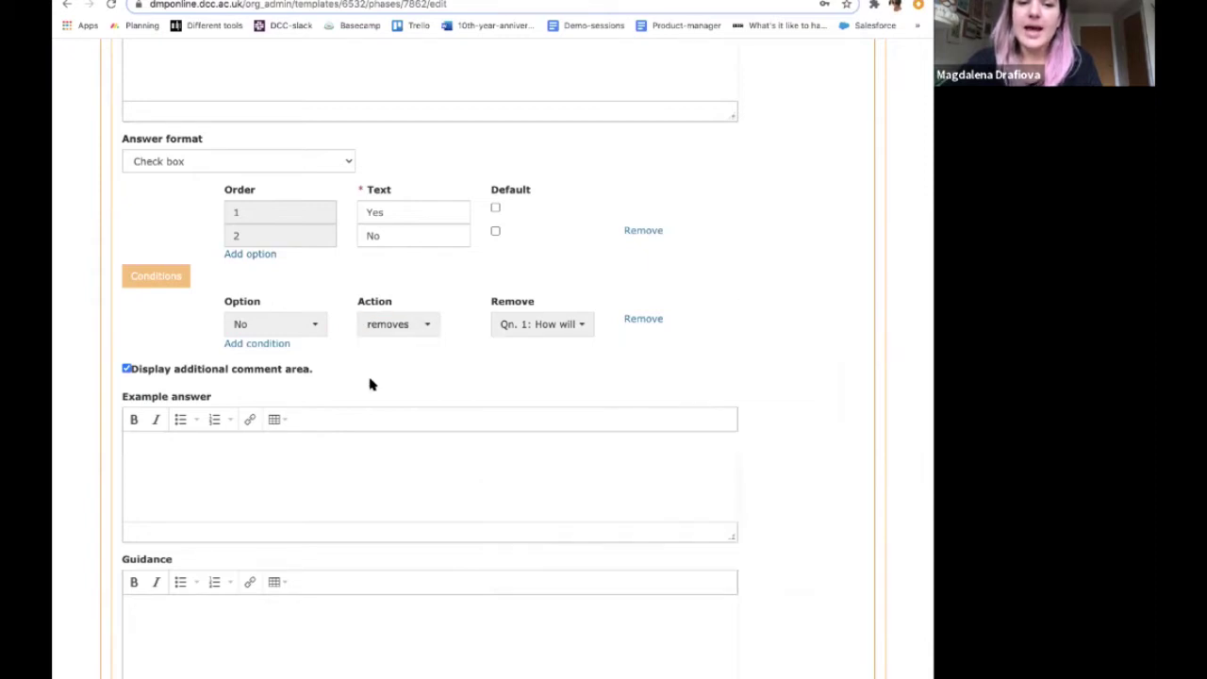
Add a second condition for the Yes option with the action set to adds notification.
scroll(371, 377, "down", 1)
left_click(268, 293)
left_click(278, 298)
left_click(274, 330)
left_click(412, 329)
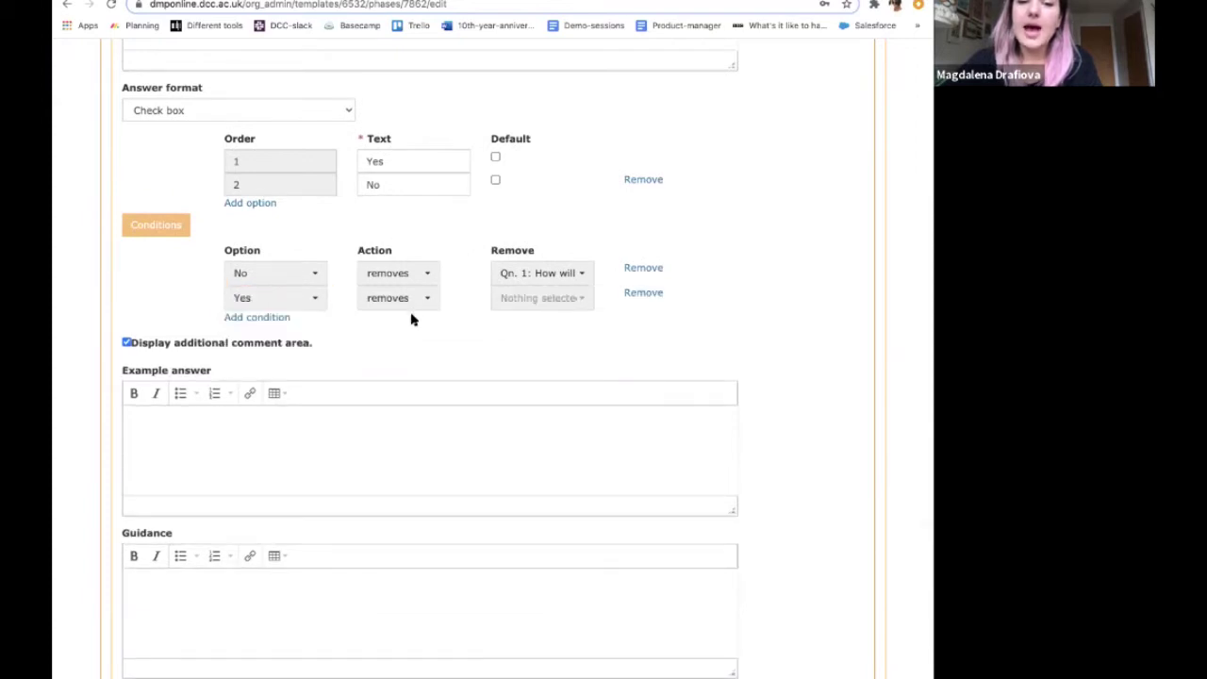
left_click(412, 306)
left_click(405, 339)
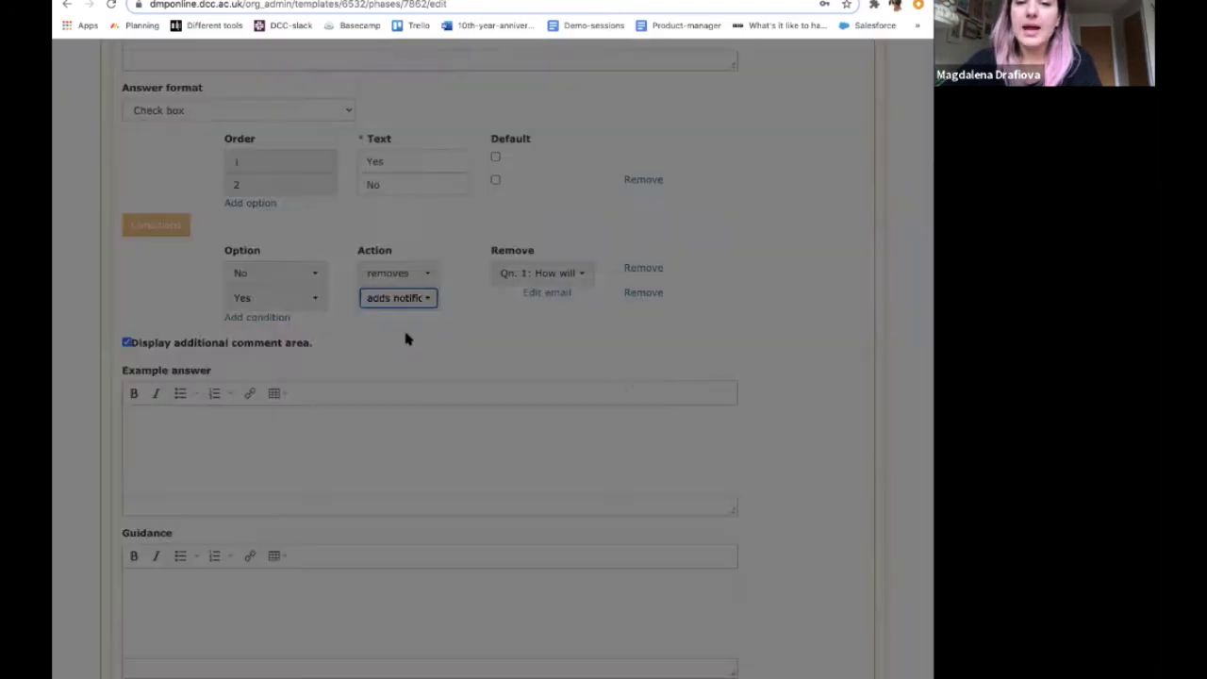
Fill in the recipient's name and the GDPR contact's e-mail address for the notification.
left_click(437, 154)
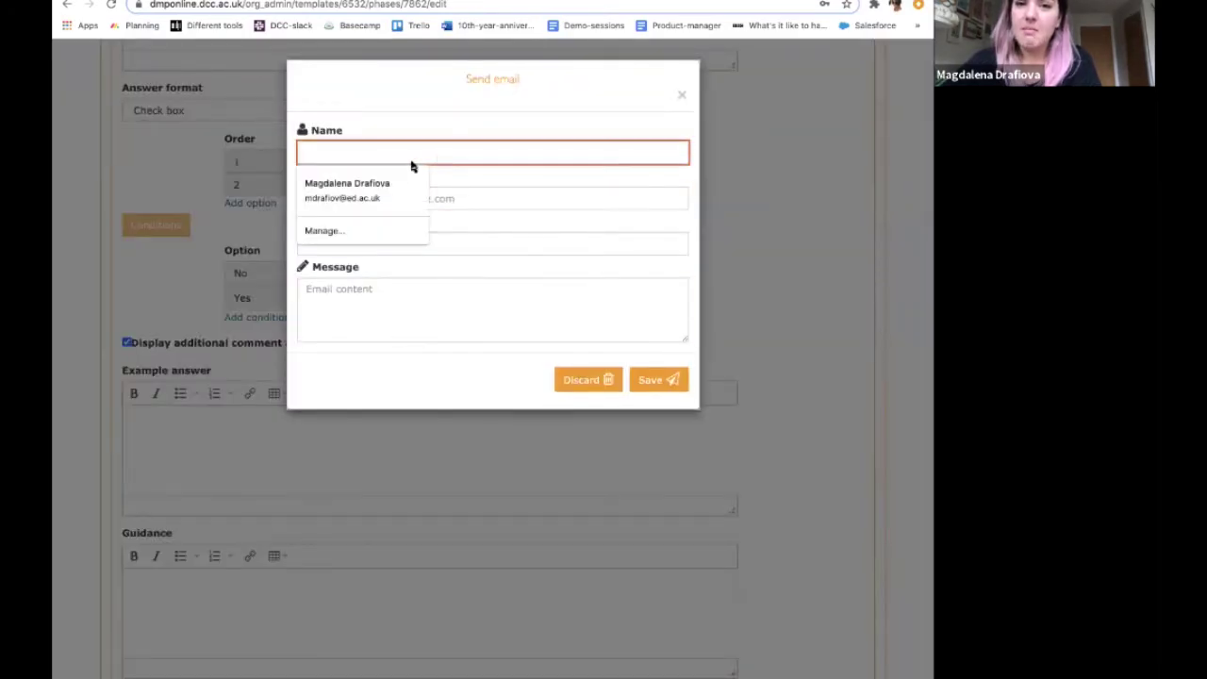
left_click(399, 183)
left_click(416, 196)
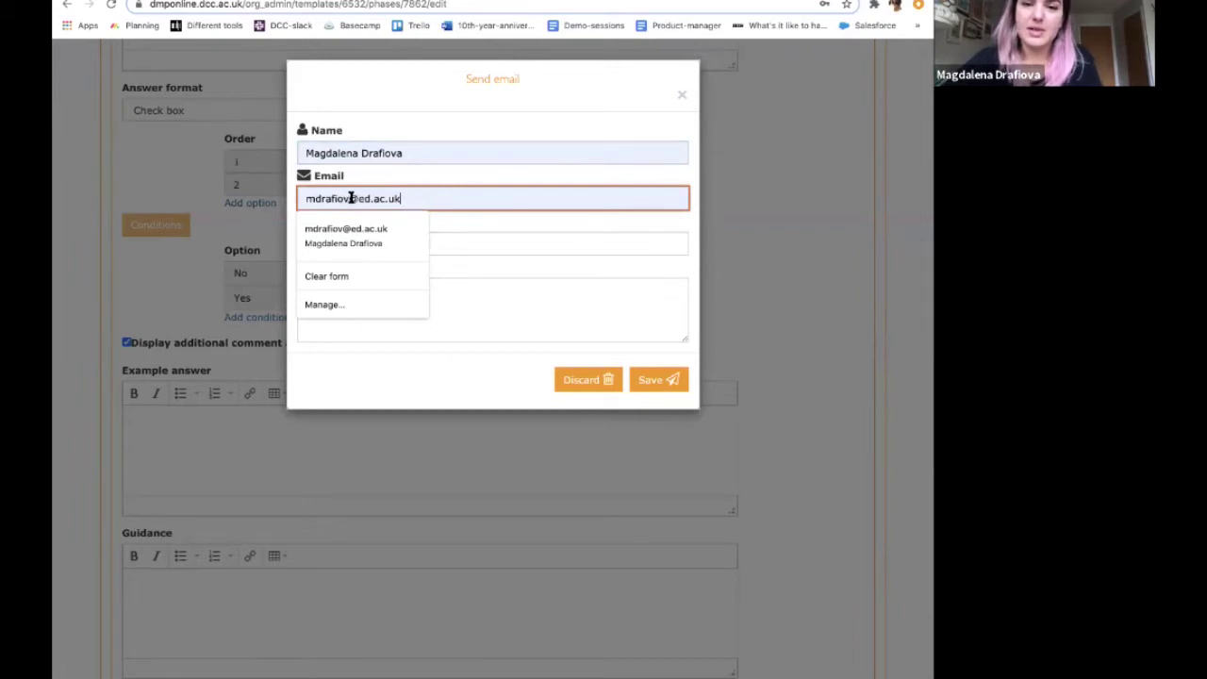
left_click_drag(350, 198, 240, 196)
type("gdpr")
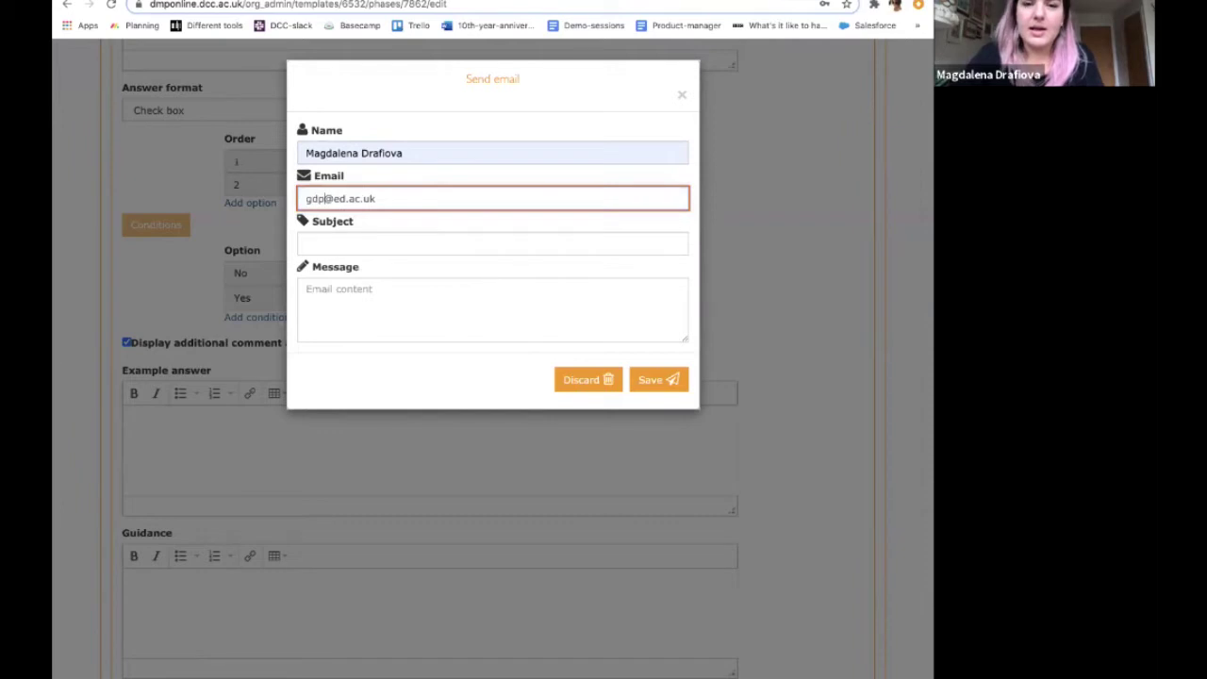
Set the notification subject to "Researcher collecting personal data", and save the e-mail and the question with the message left empty.
left_click(323, 248)
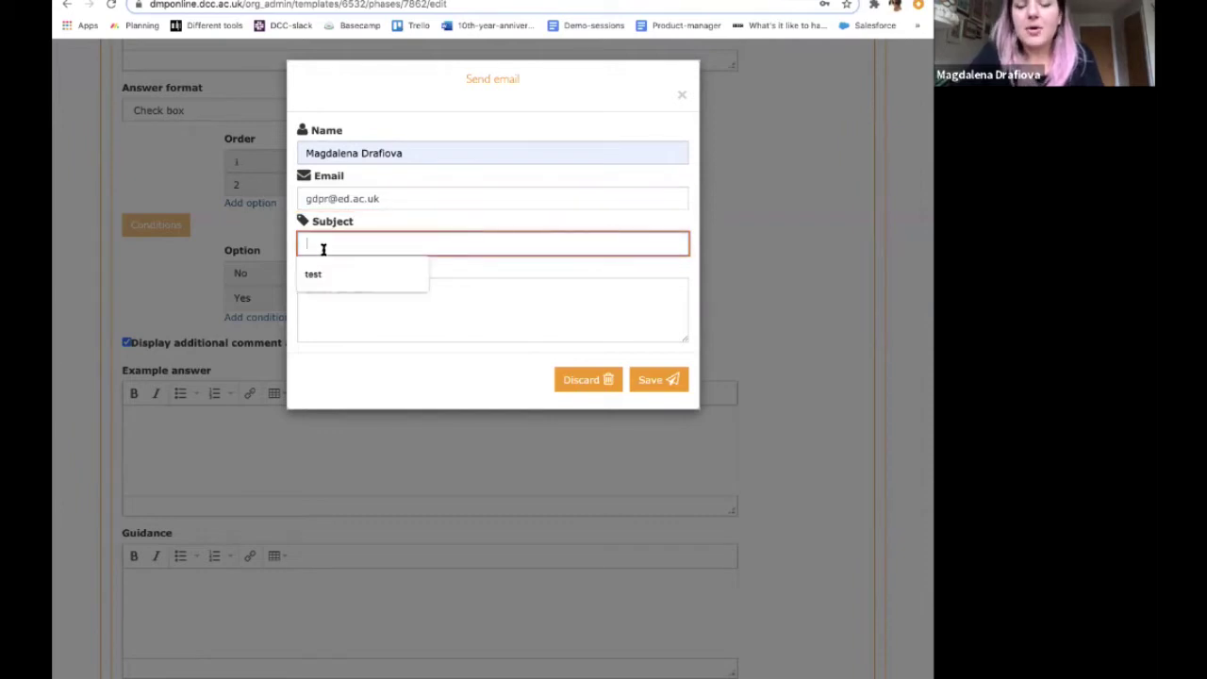
type("Researcher collecting persona")
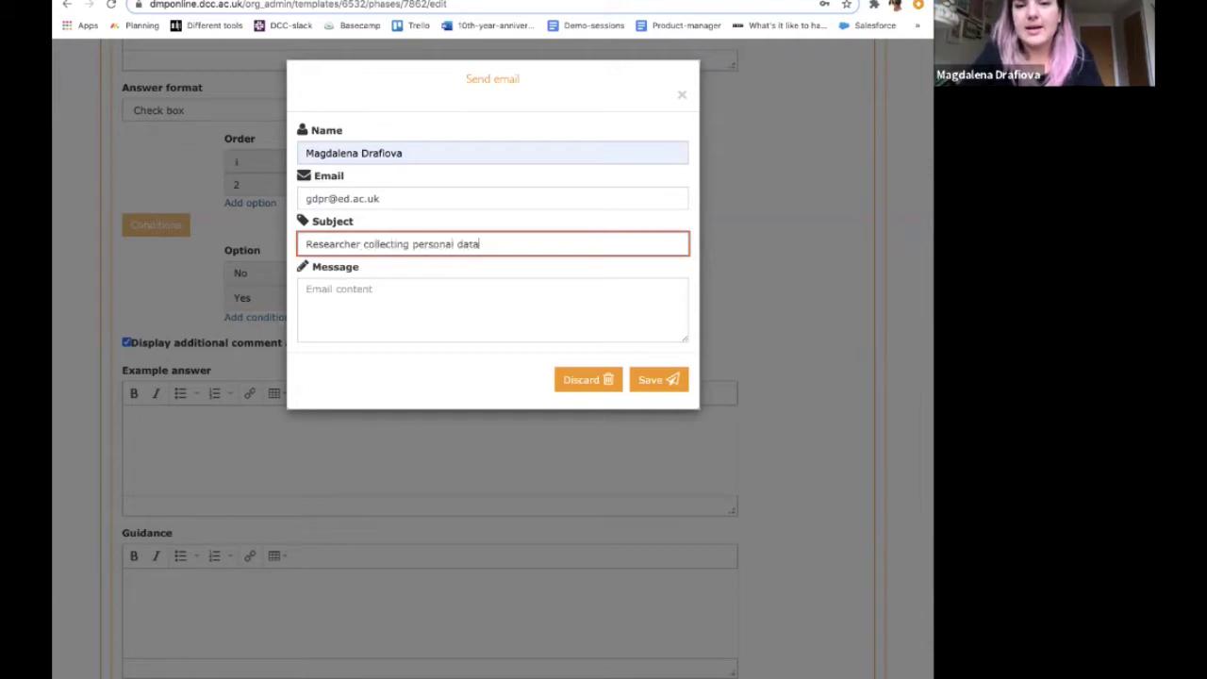
type("l data")
left_click(304, 326)
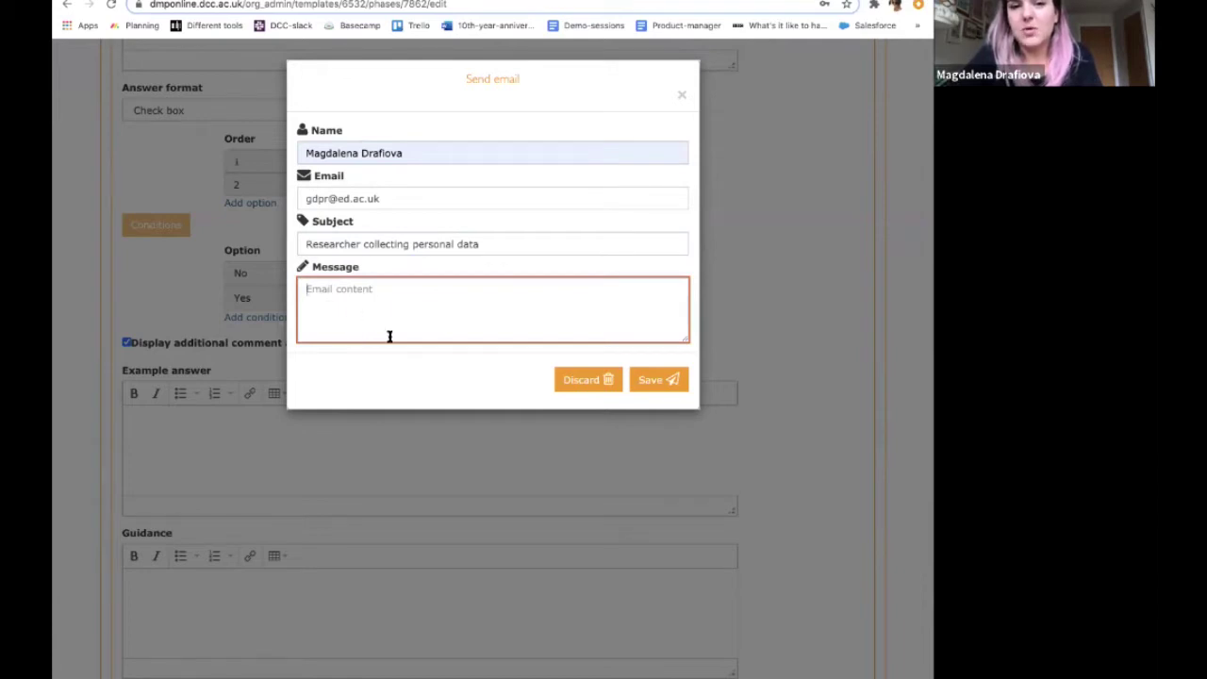
left_click(383, 196)
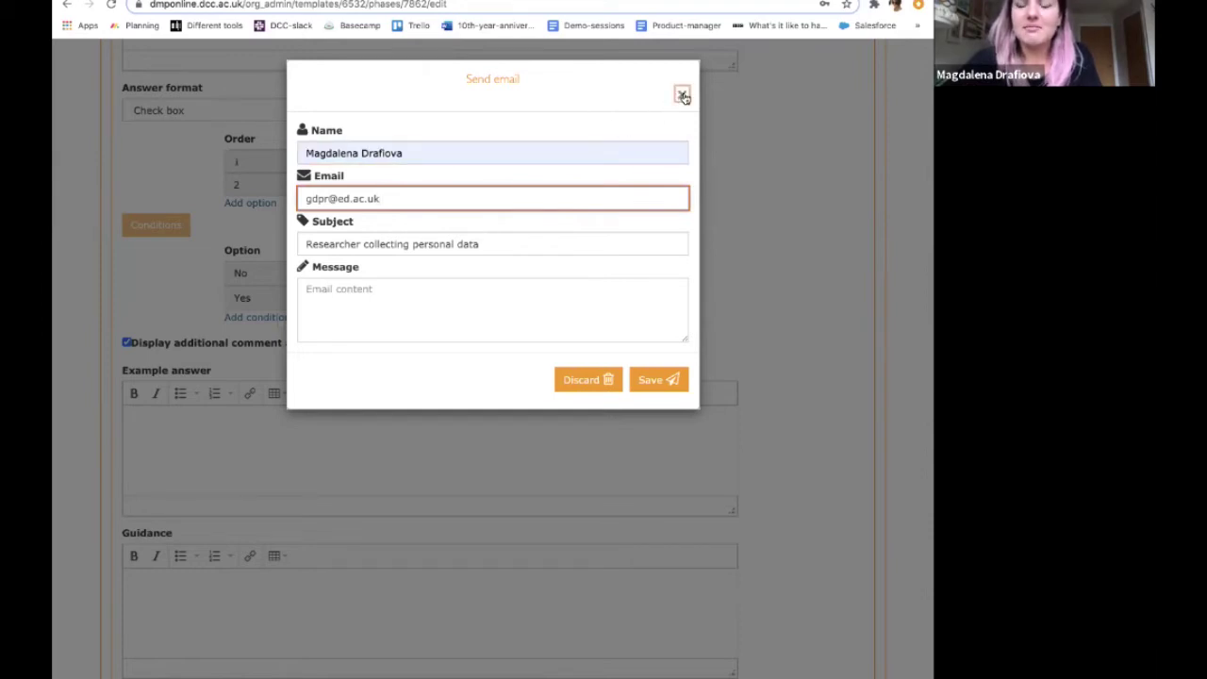
left_click(503, 307)
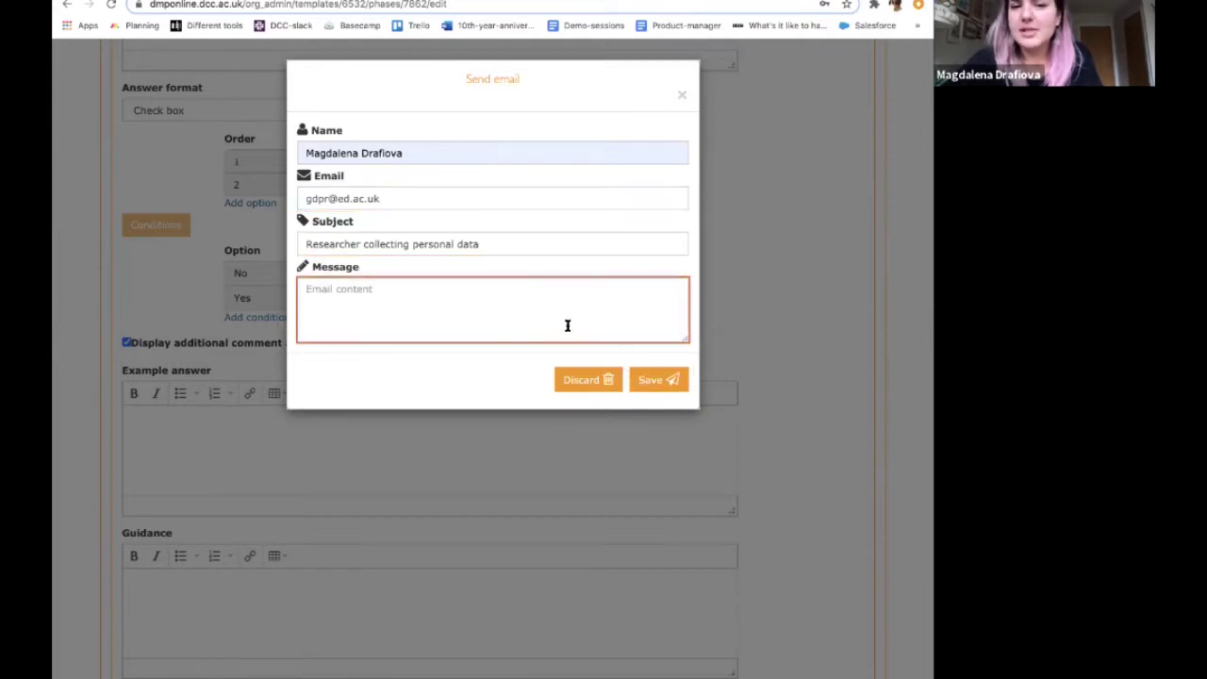
left_click(674, 382)
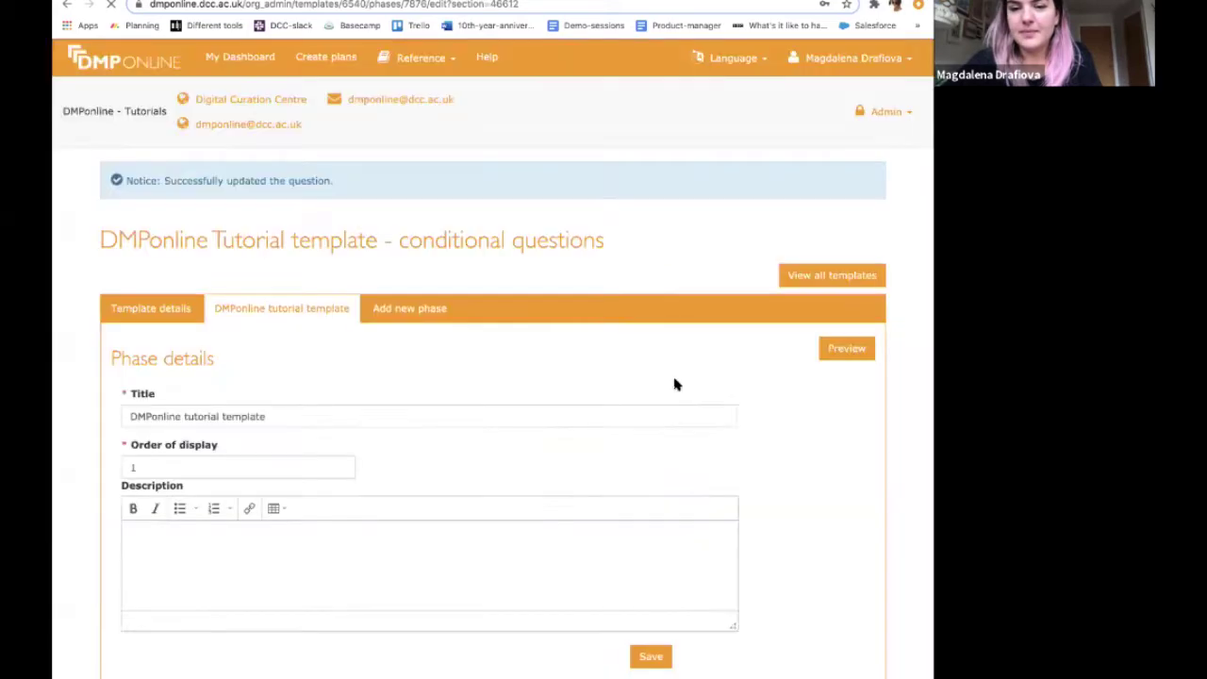
Review the saved conditions listed for question 3 in the DATA COLLECTION section.
scroll(738, 405, "down", 3)
scroll(739, 405, "down", 15)
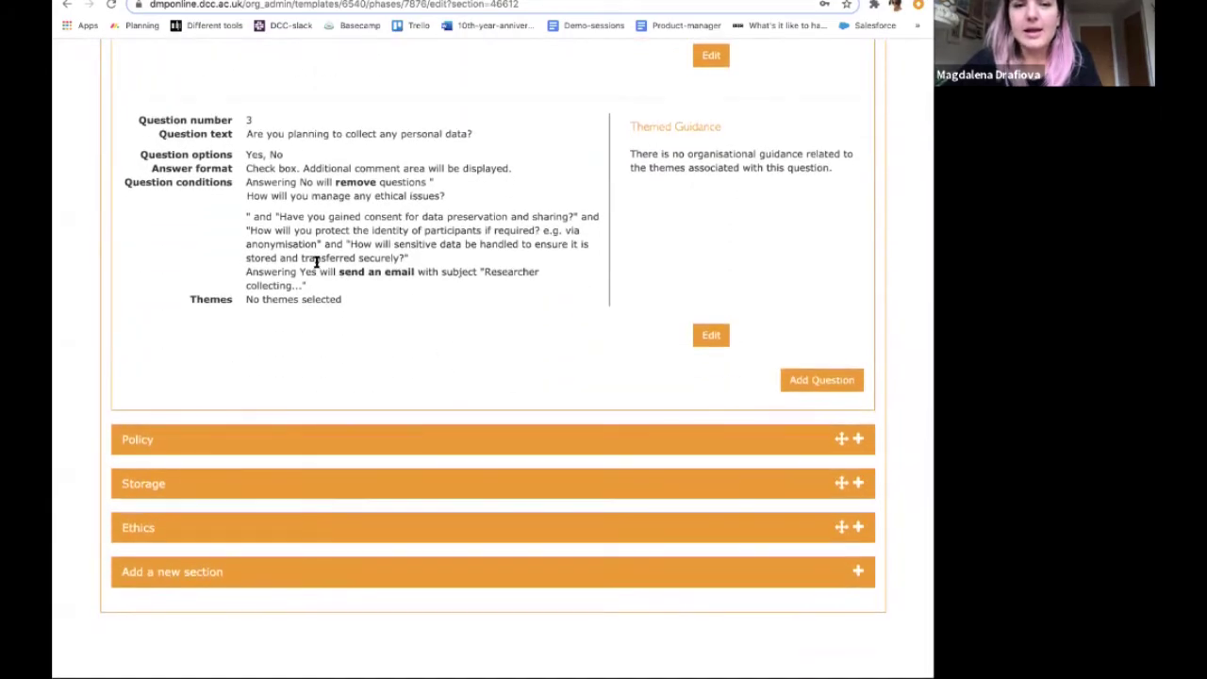
scroll(316, 262, "up", 2)
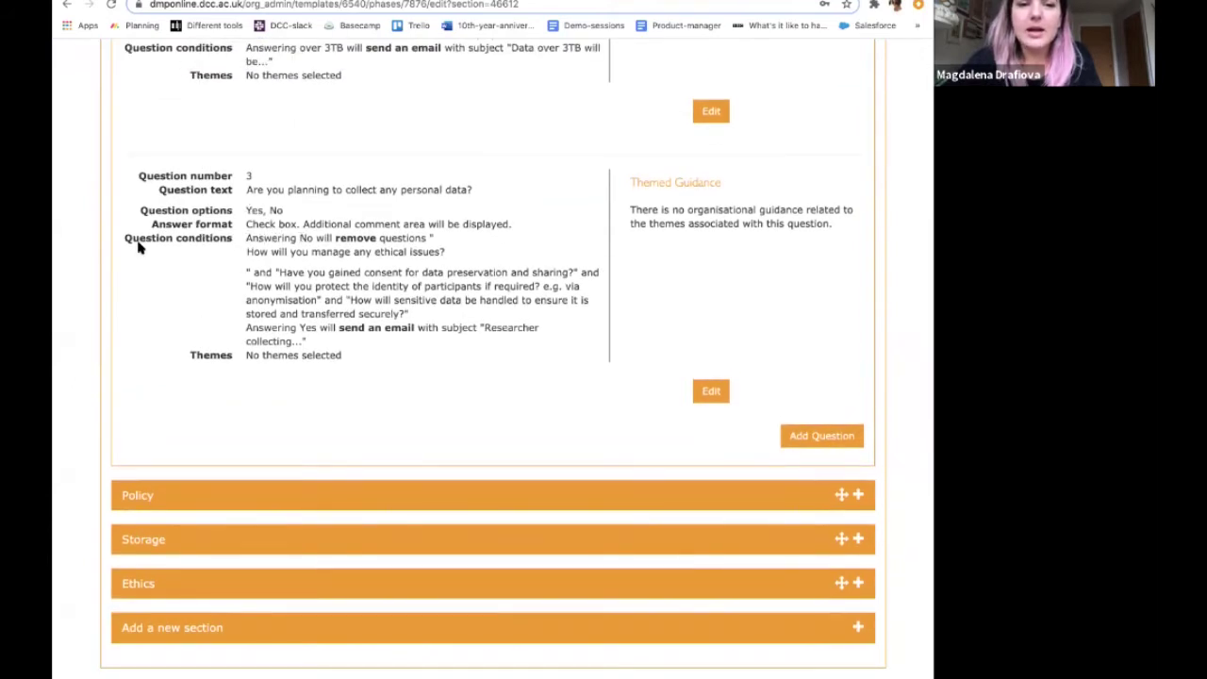
left_click_drag(245, 238, 312, 245)
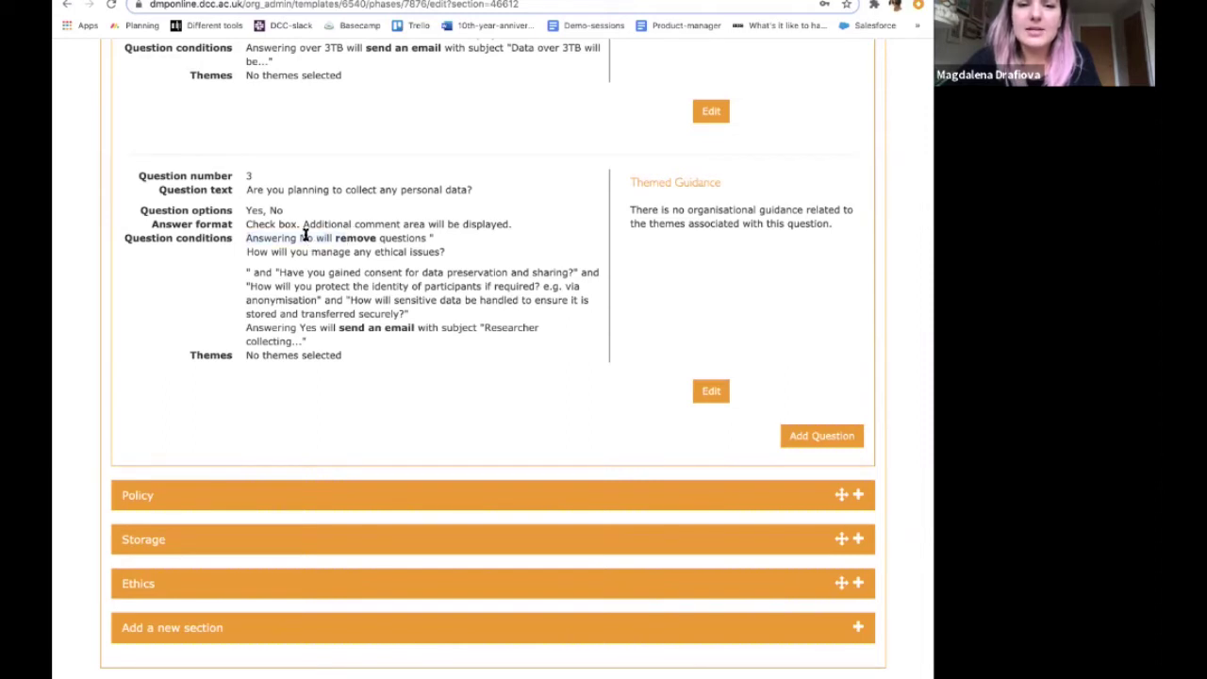
left_click(378, 272)
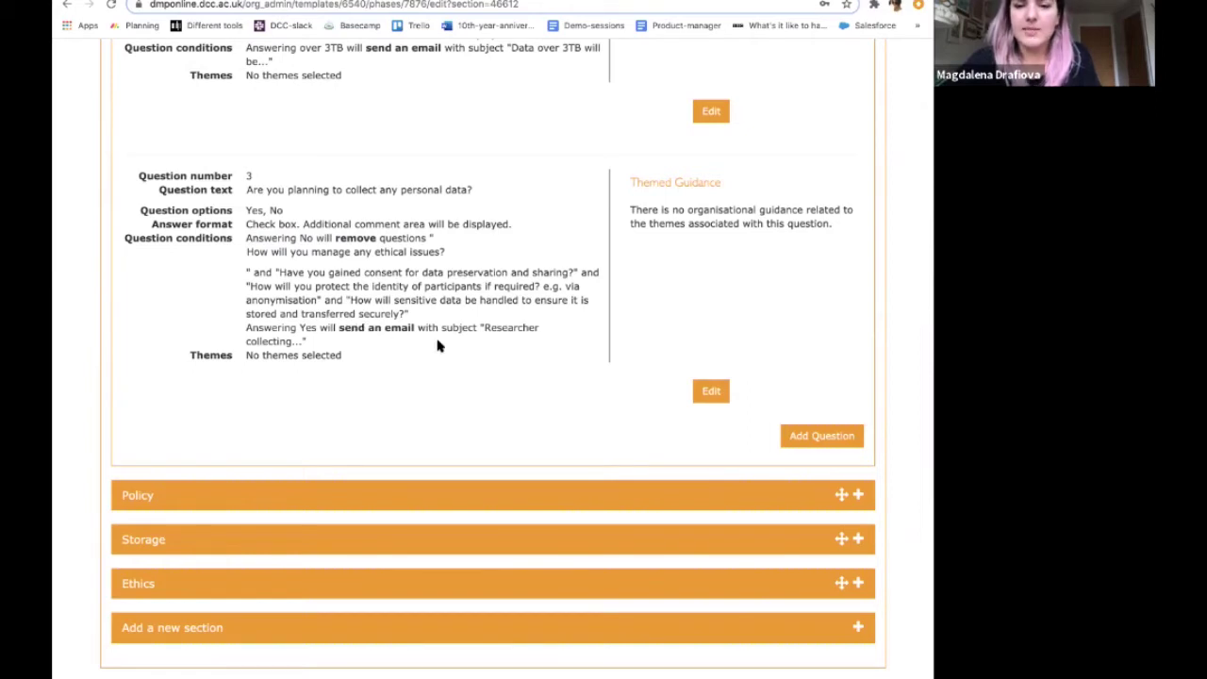
scroll(437, 346, "down", 1)
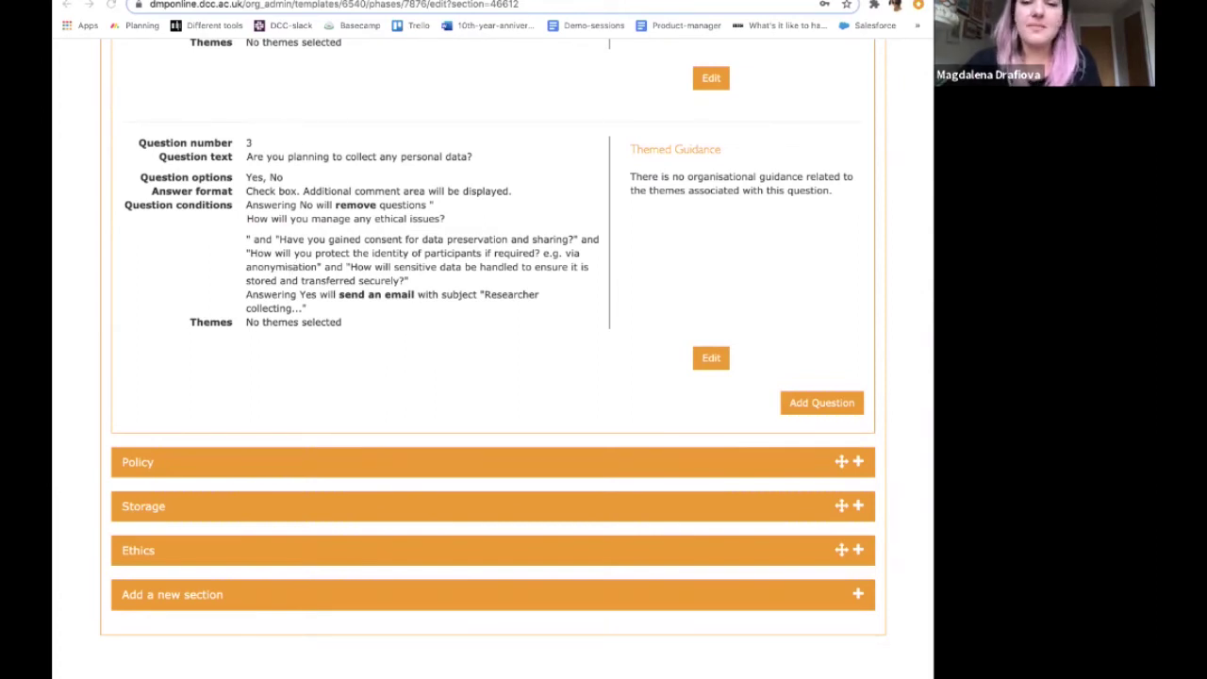
Open the organisation's own templates list and check the publication status of "DMPonline Tutorial template - conditional questions".
scroll(694, 291, "up", 20)
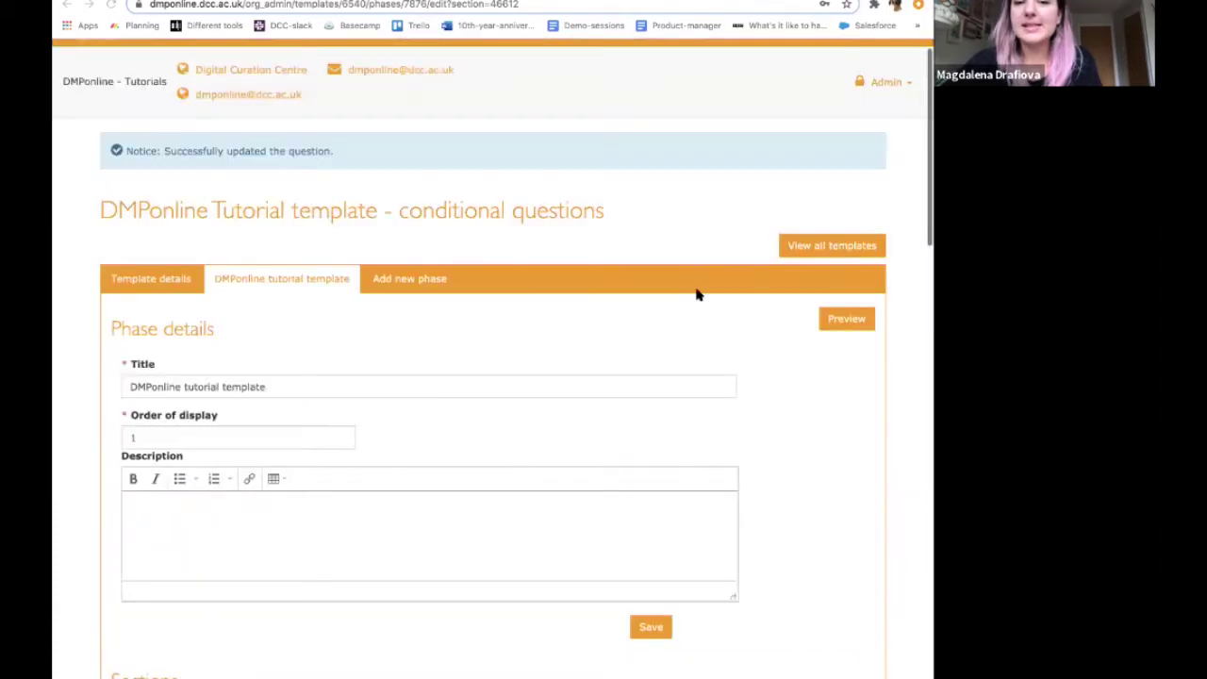
left_click(881, 117)
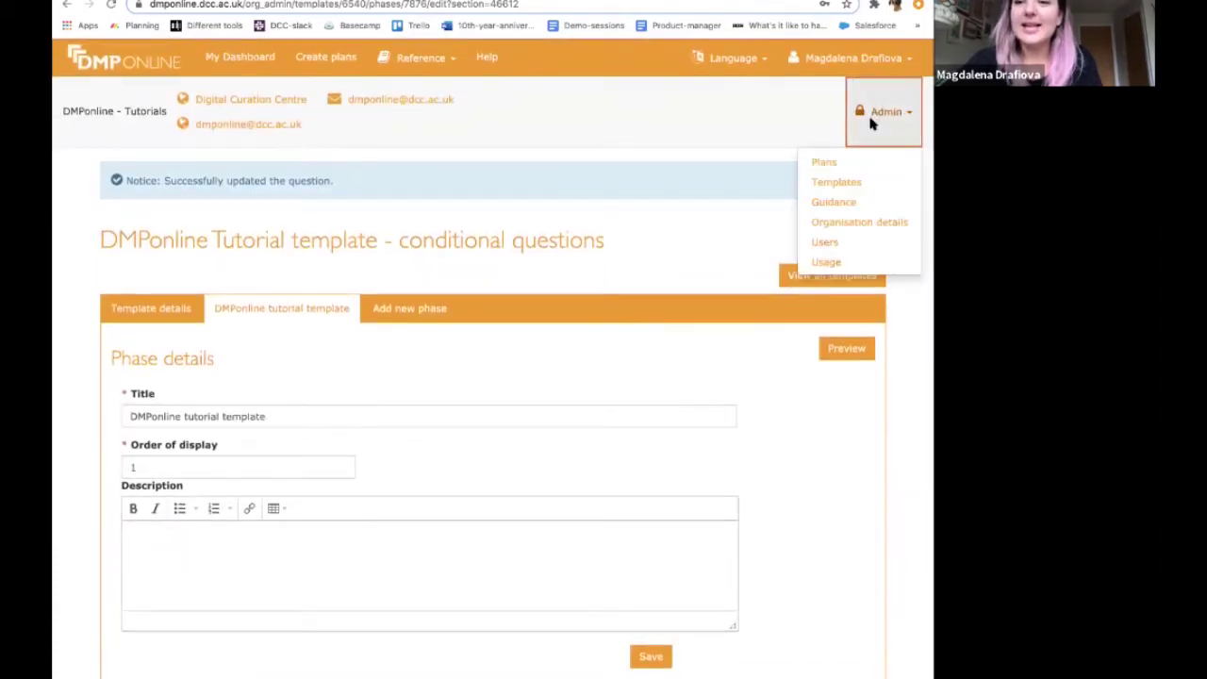
left_click(847, 188)
scroll(669, 443, "down", 1)
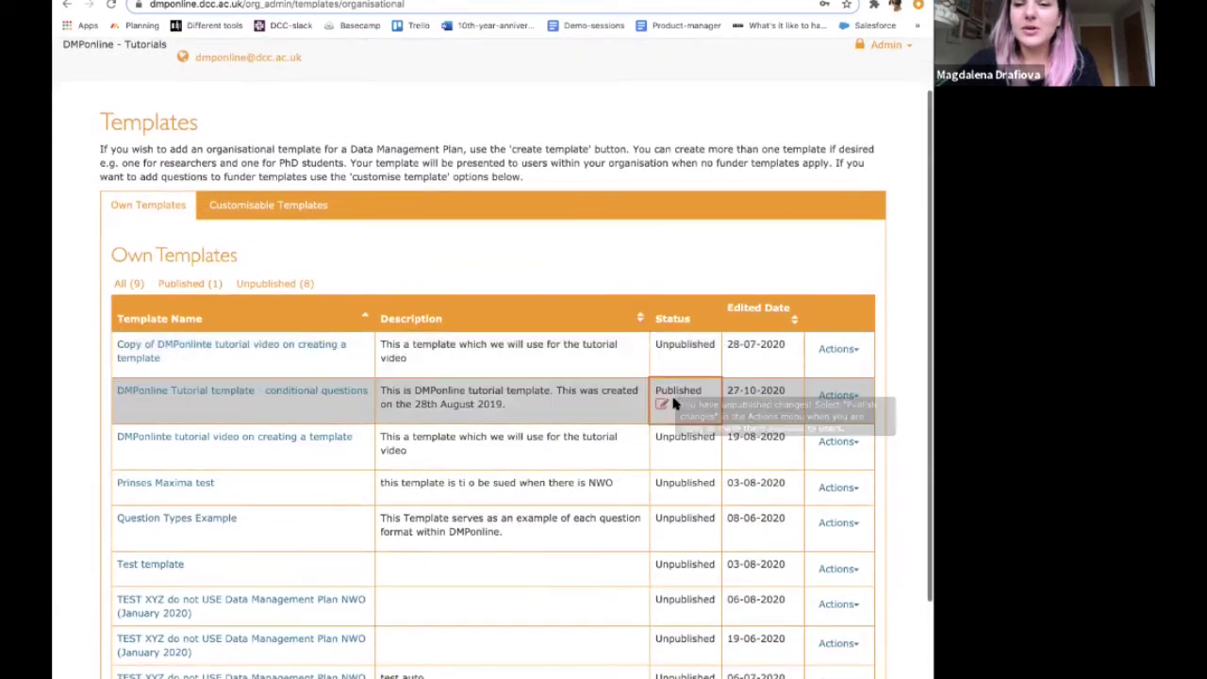
mouse_move(663, 405)
scroll(664, 405, "down", 1)
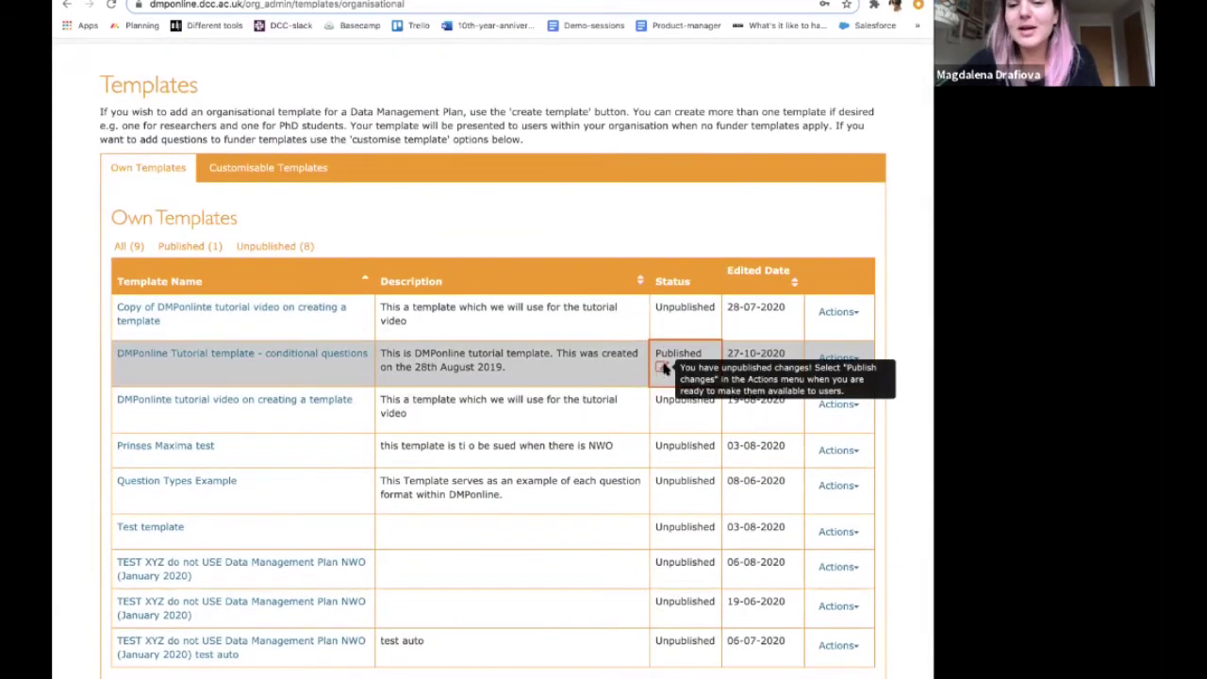
Publish the pending changes to "DMPonline Tutorial template - conditional questions" and check the publication notice.
scroll(662, 367, "down", 1)
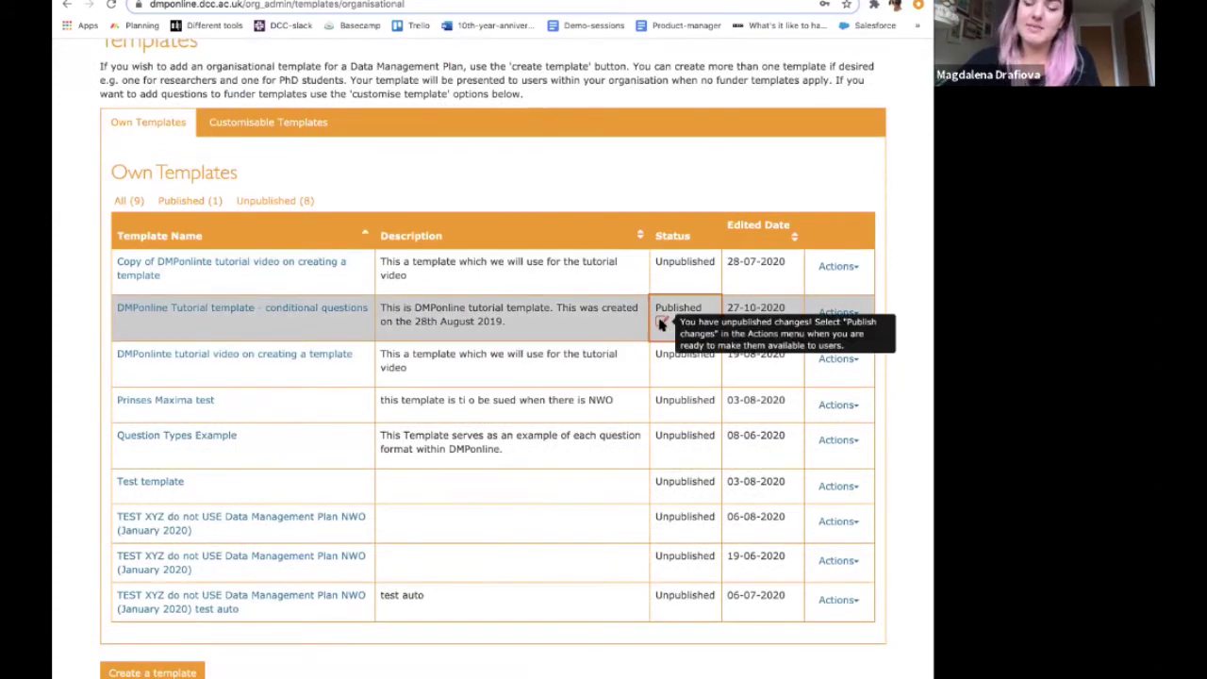
scroll(663, 324, "down", 1)
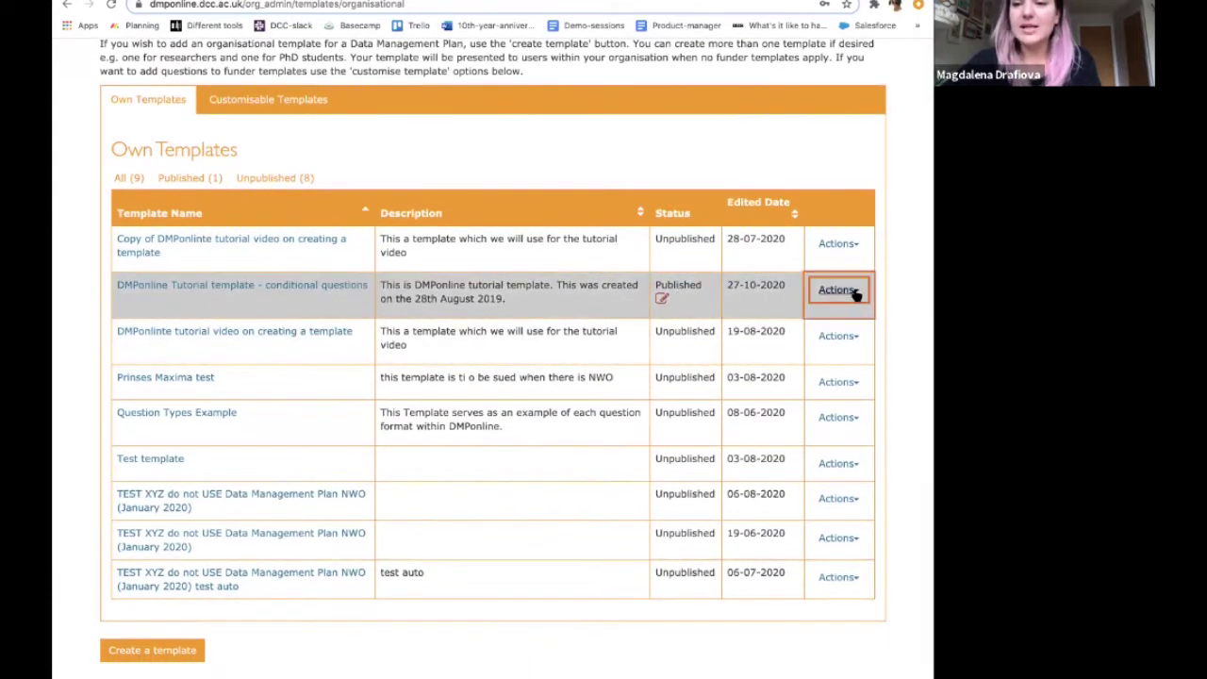
left_click(853, 293)
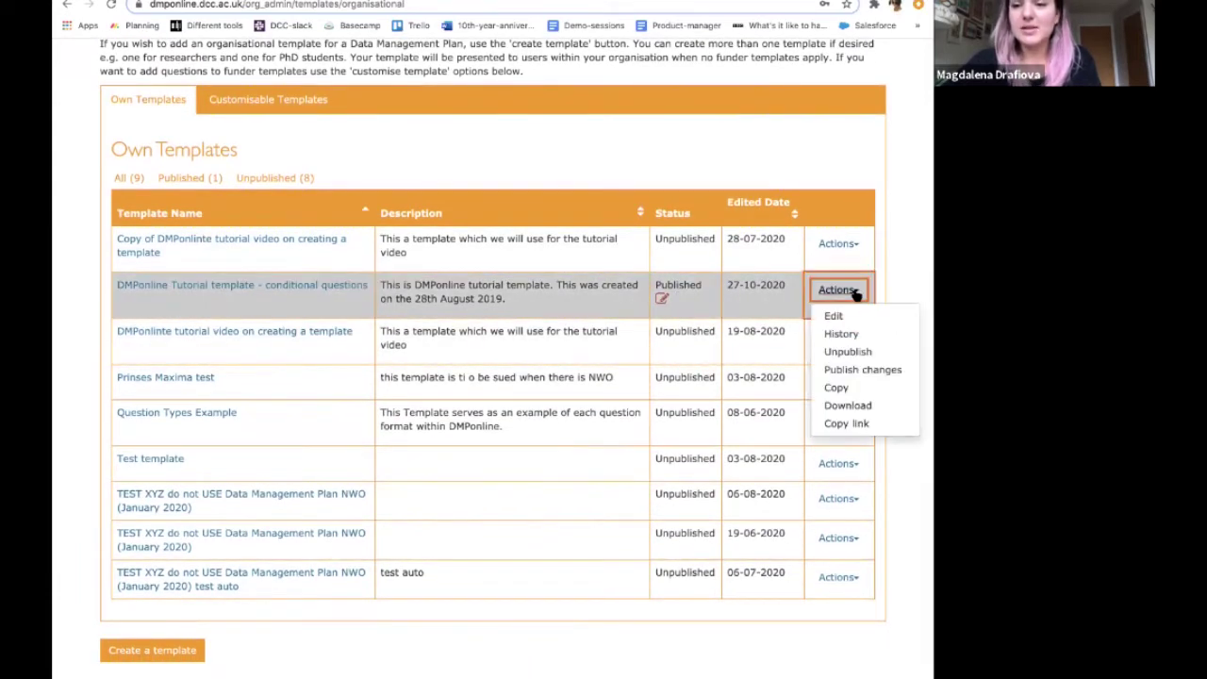
left_click(861, 369)
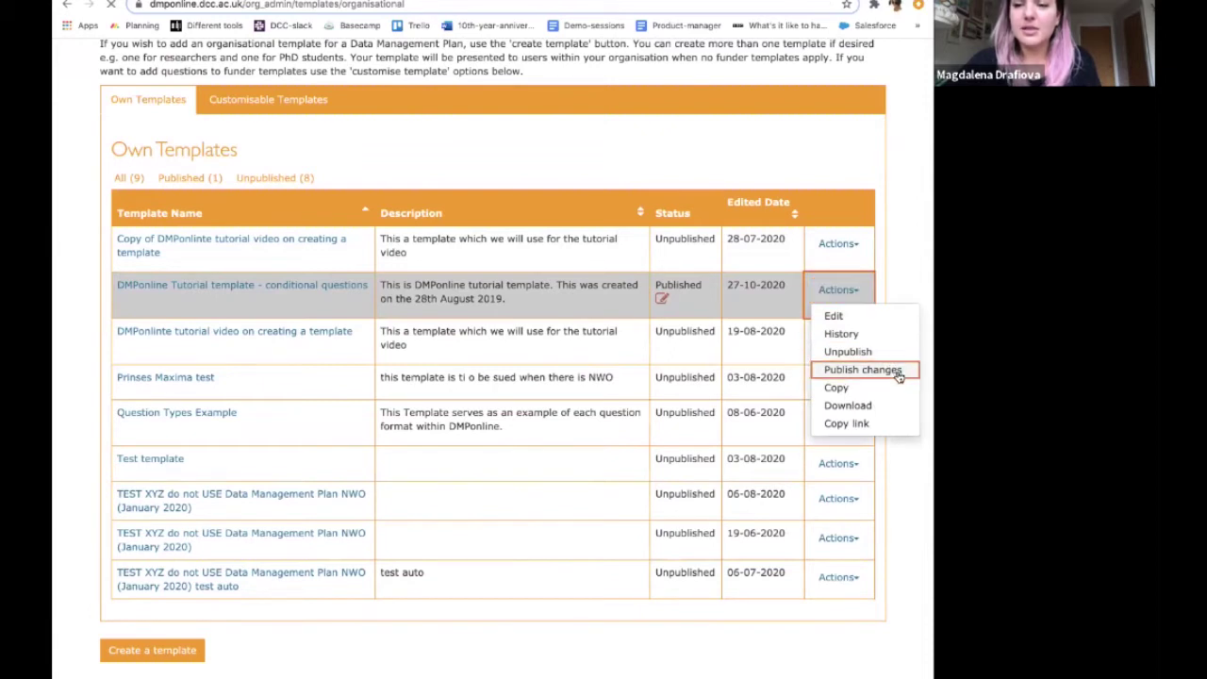
scroll(429, 354, "down", 1)
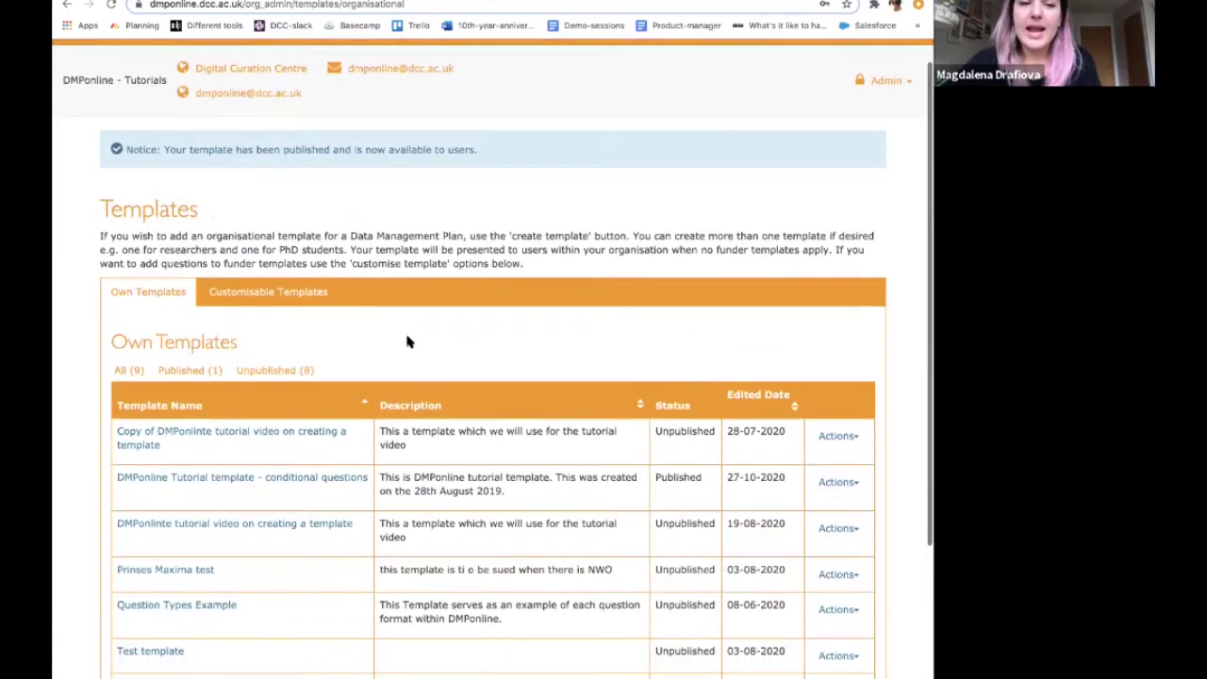
left_click_drag(163, 149, 450, 151)
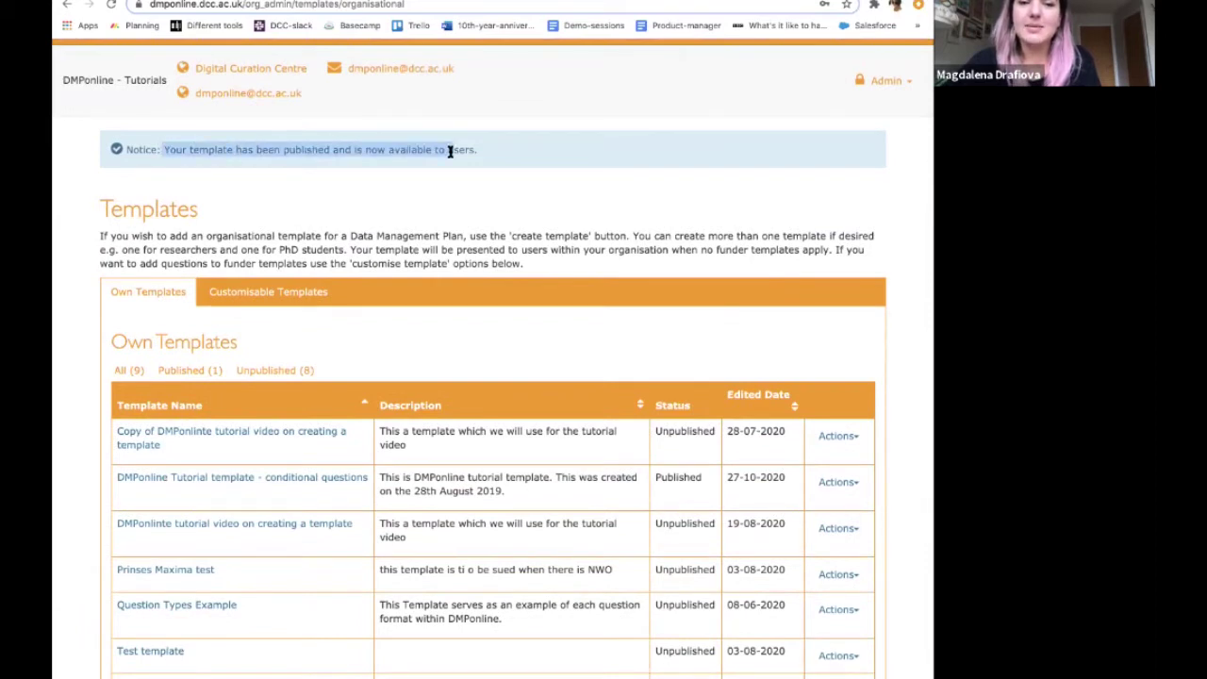
scroll(377, 243, "up", 1)
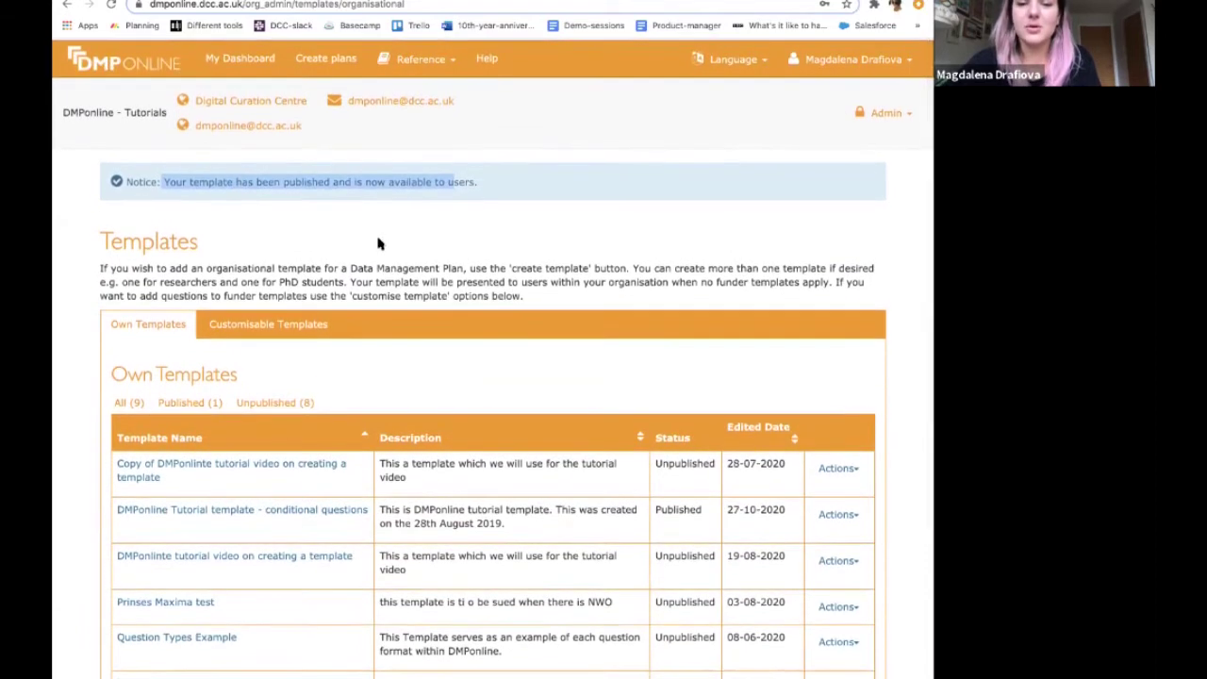
left_click(377, 243)
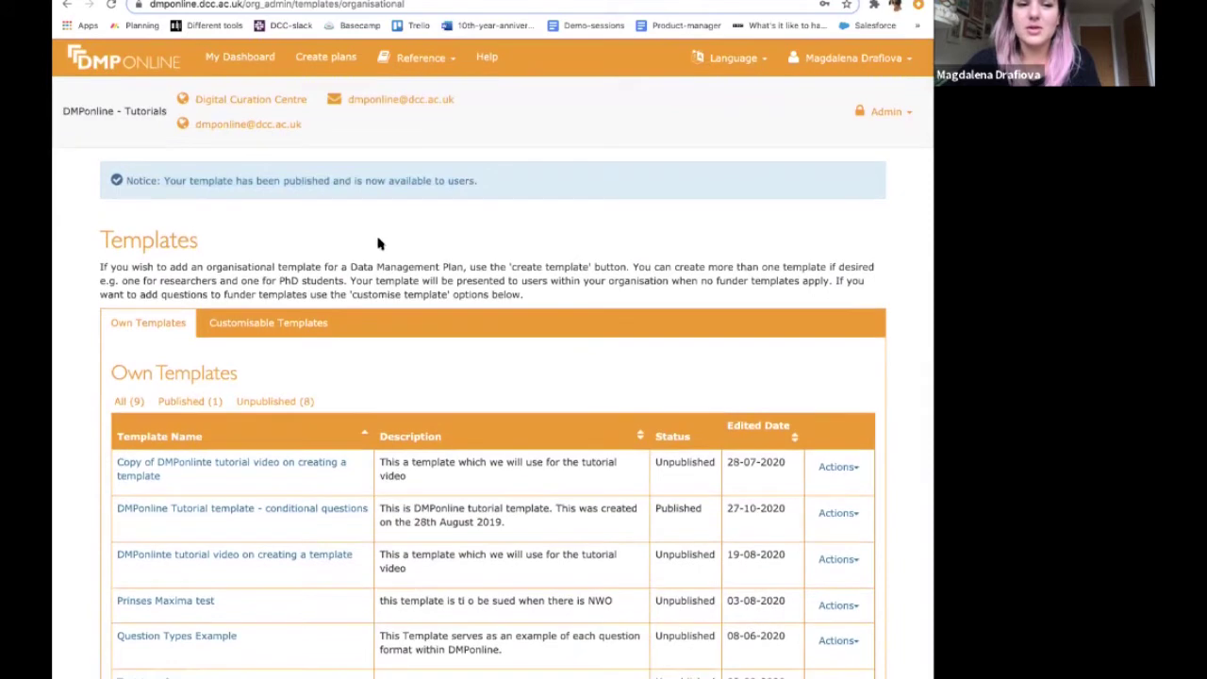
Create a new plan titled "Test plan" with DMPonline - Tutorials as research organisation and no funder associated.
left_click(346, 67)
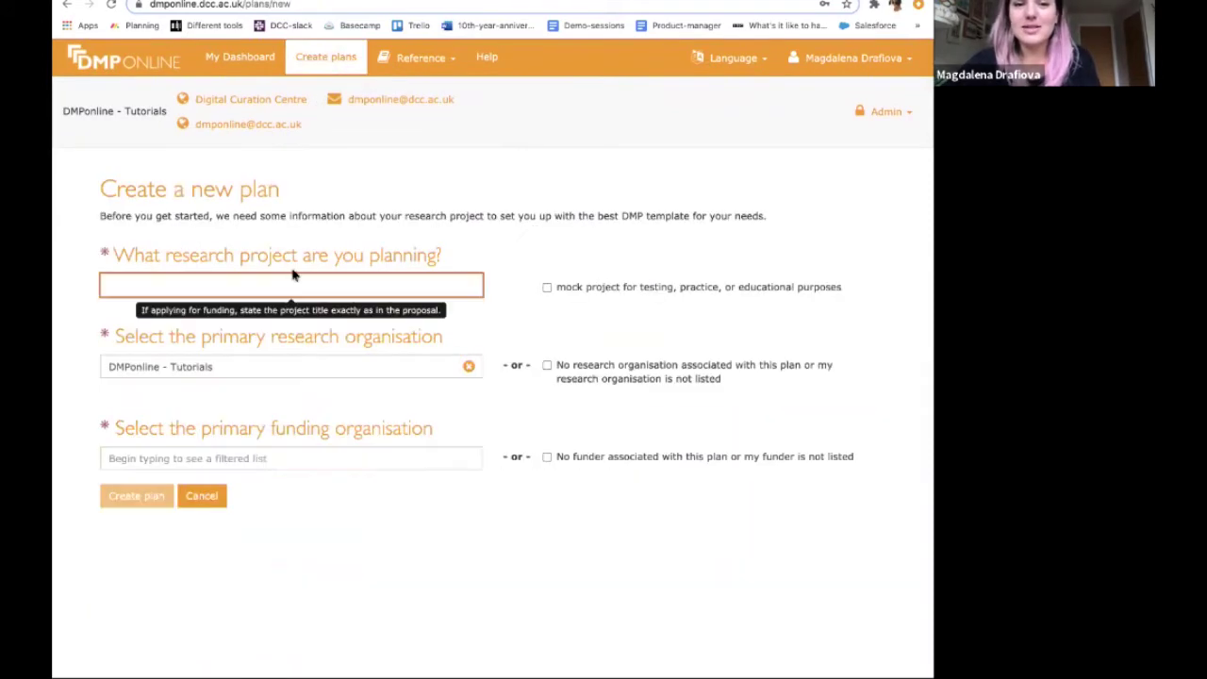
left_click(377, 273)
type("Test plan")
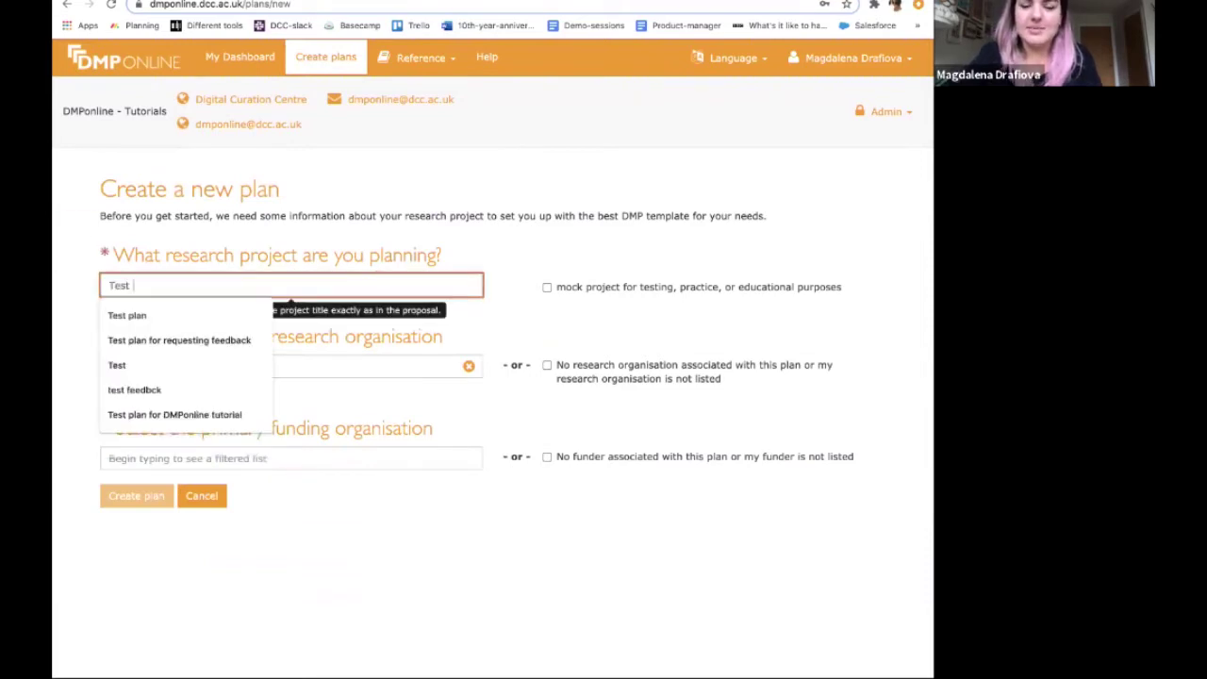
left_click(429, 233)
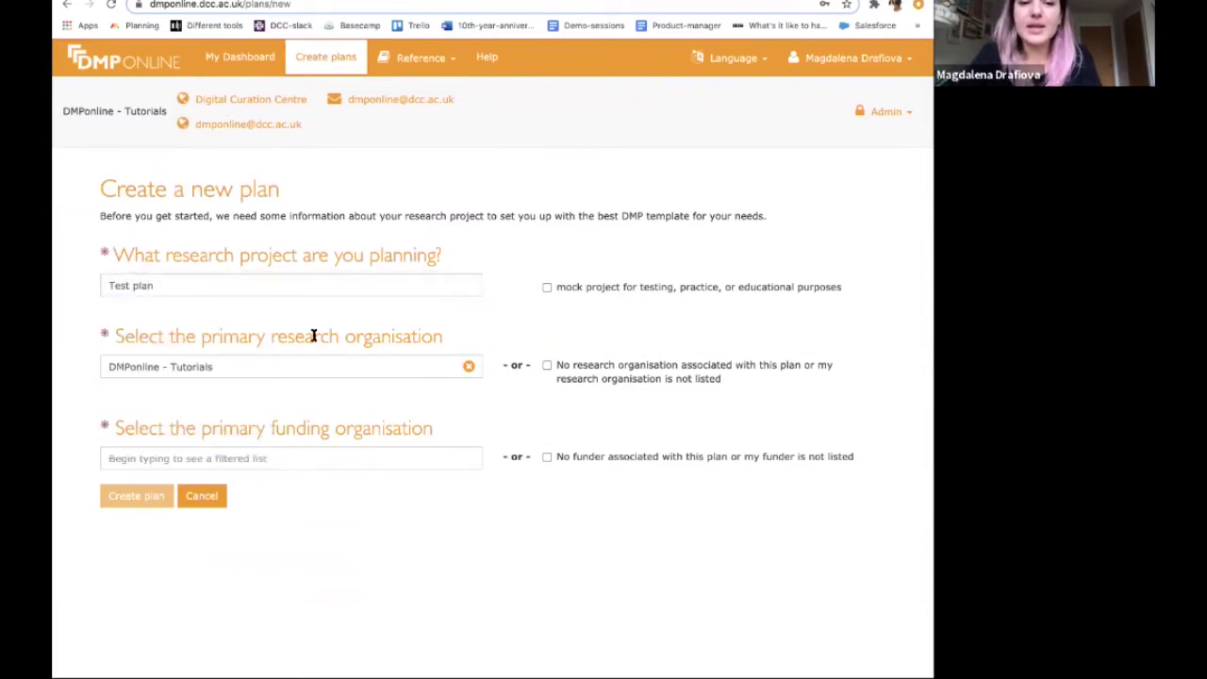
left_click(283, 456)
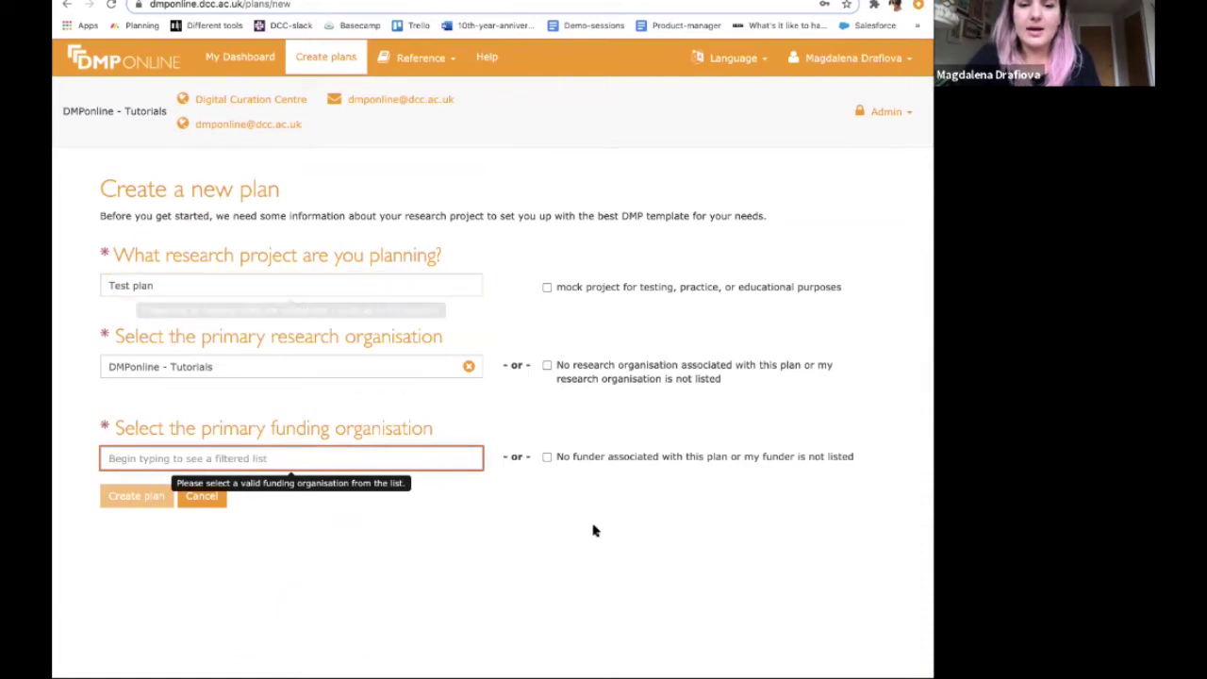
left_click(604, 459)
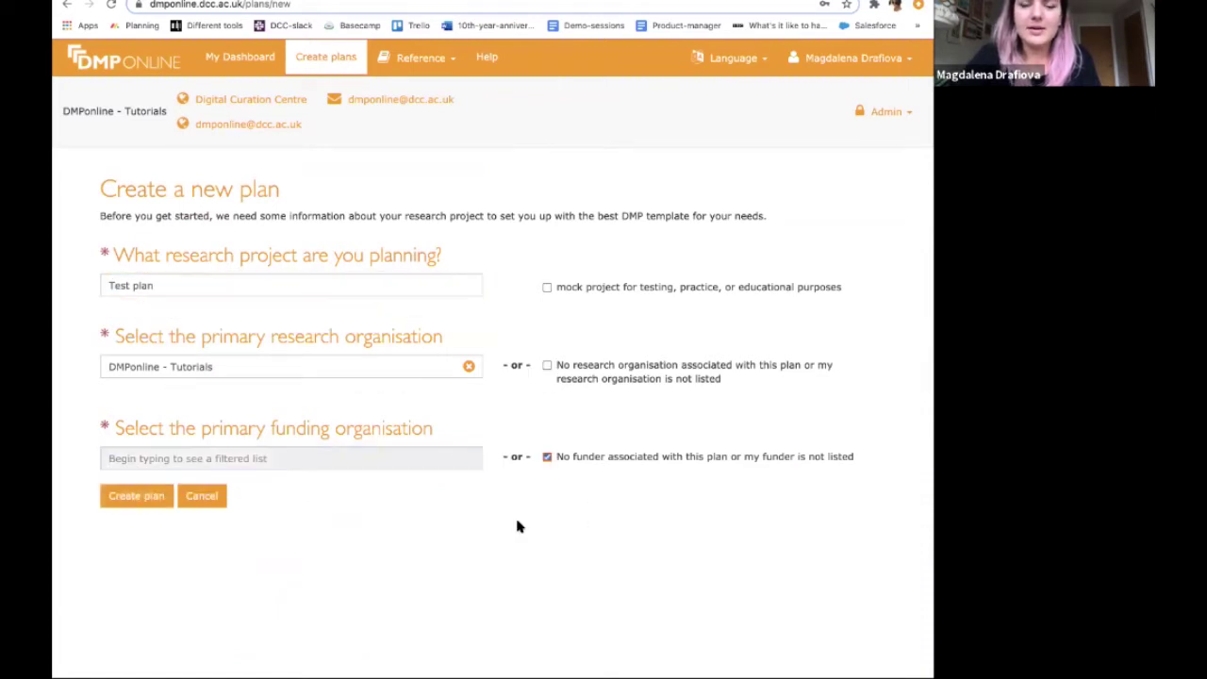
left_click(146, 502)
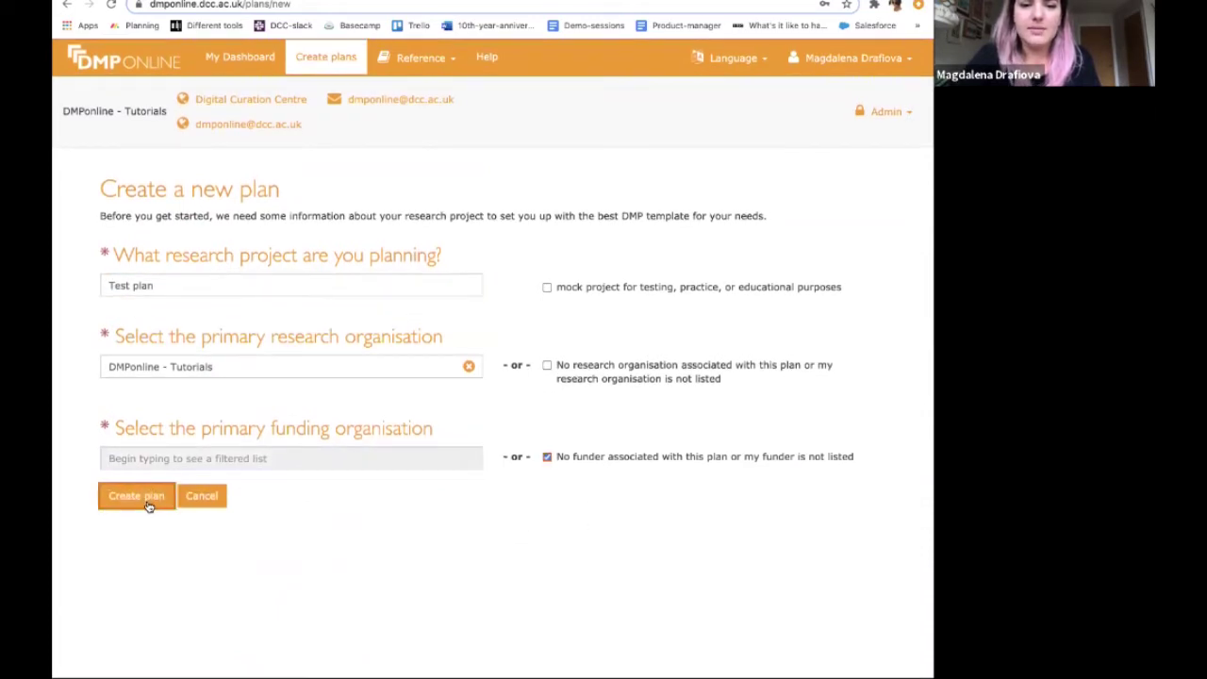
Open the new plan for writing and expand its DATA COLLECTION section.
scroll(297, 264, "down", 2)
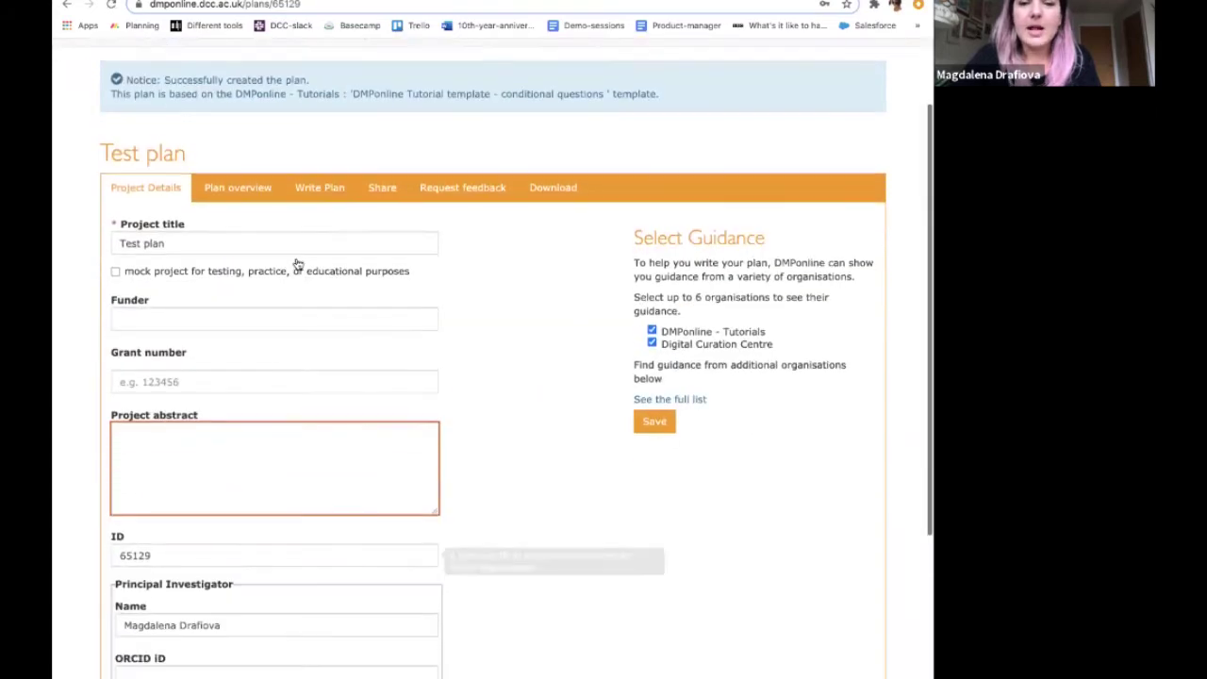
left_click(336, 195)
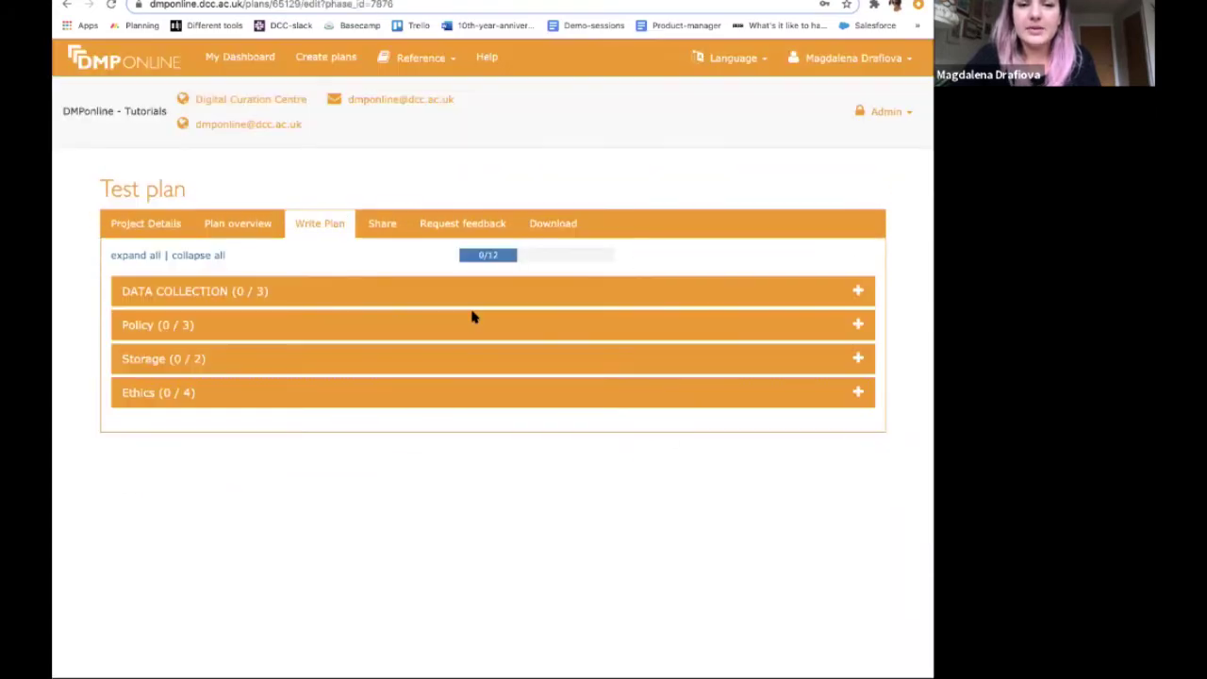
left_click(224, 288)
scroll(489, 319, "down", 2)
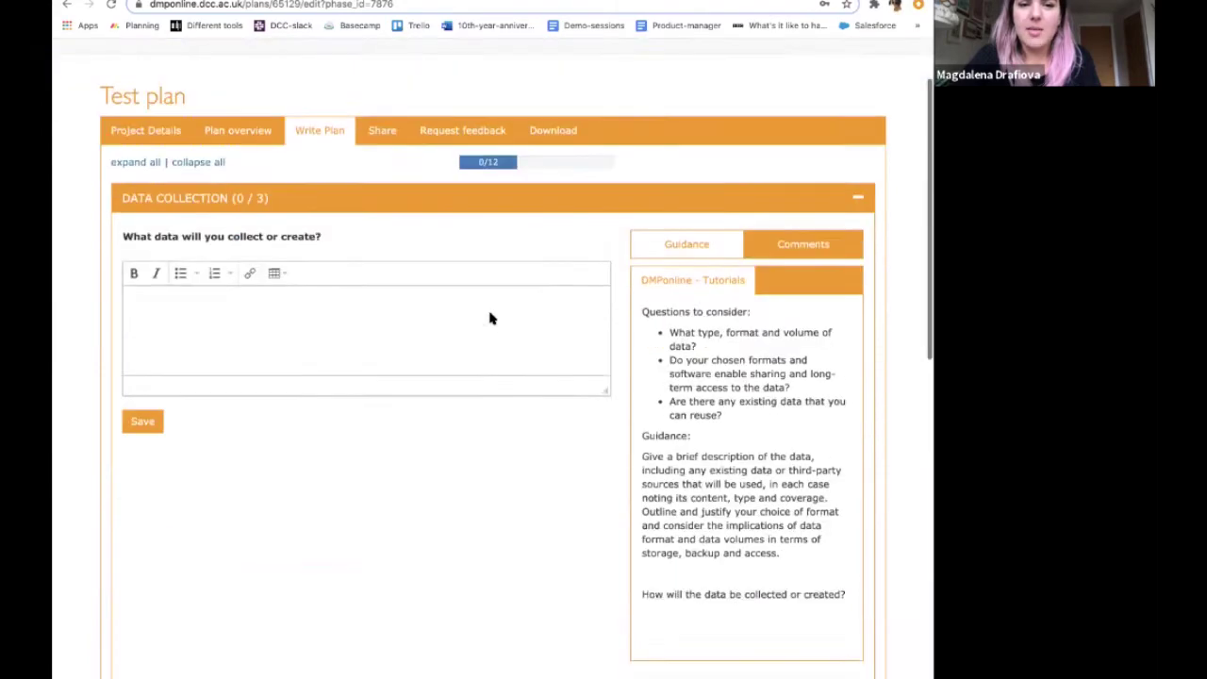
Answer No to "Are you planning to collect any personal data?" and examine how this affects the plan's questions and sections.
scroll(489, 319, "down", 10)
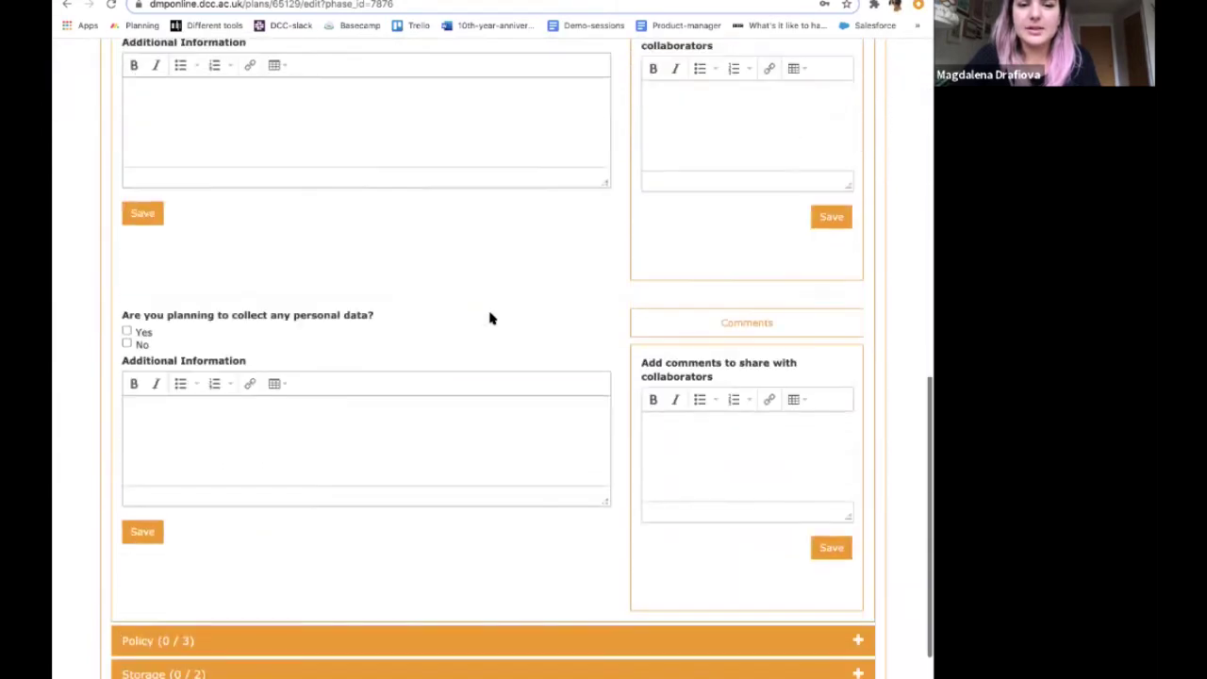
scroll(489, 318, "down", 2)
left_click(128, 263)
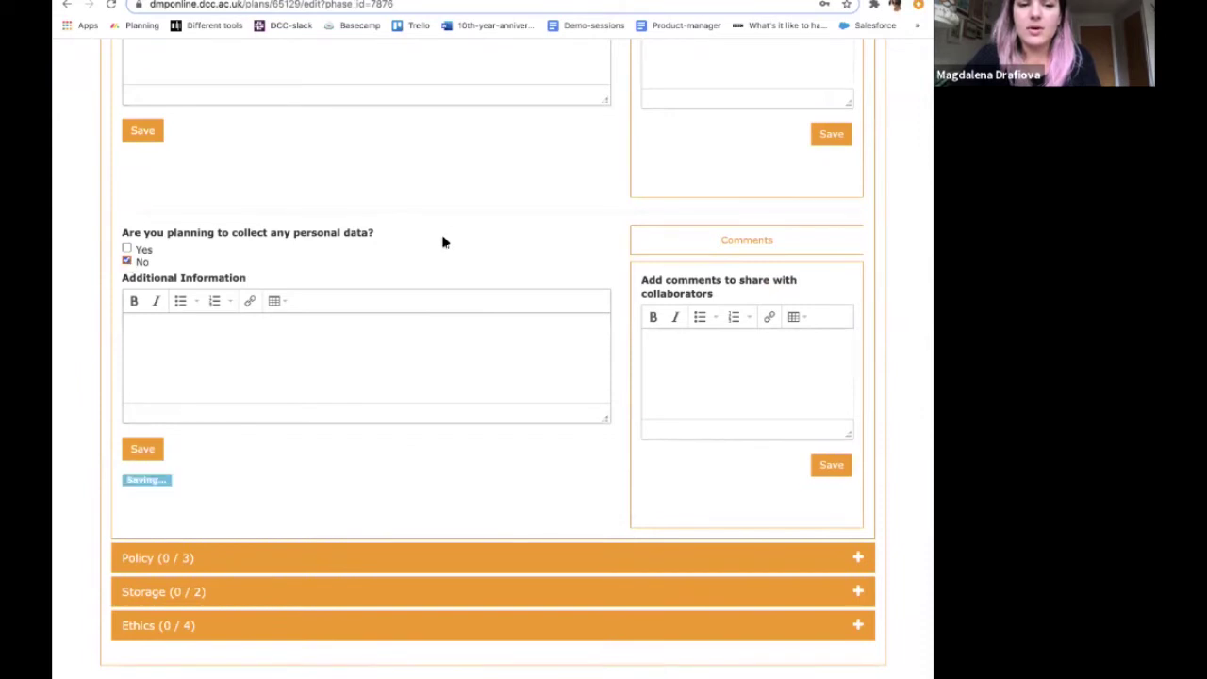
mouse_move(116, 453)
left_mouse_down()
mouse_move(140, 444)
mouse_move(130, 447)
left_mouse_up()
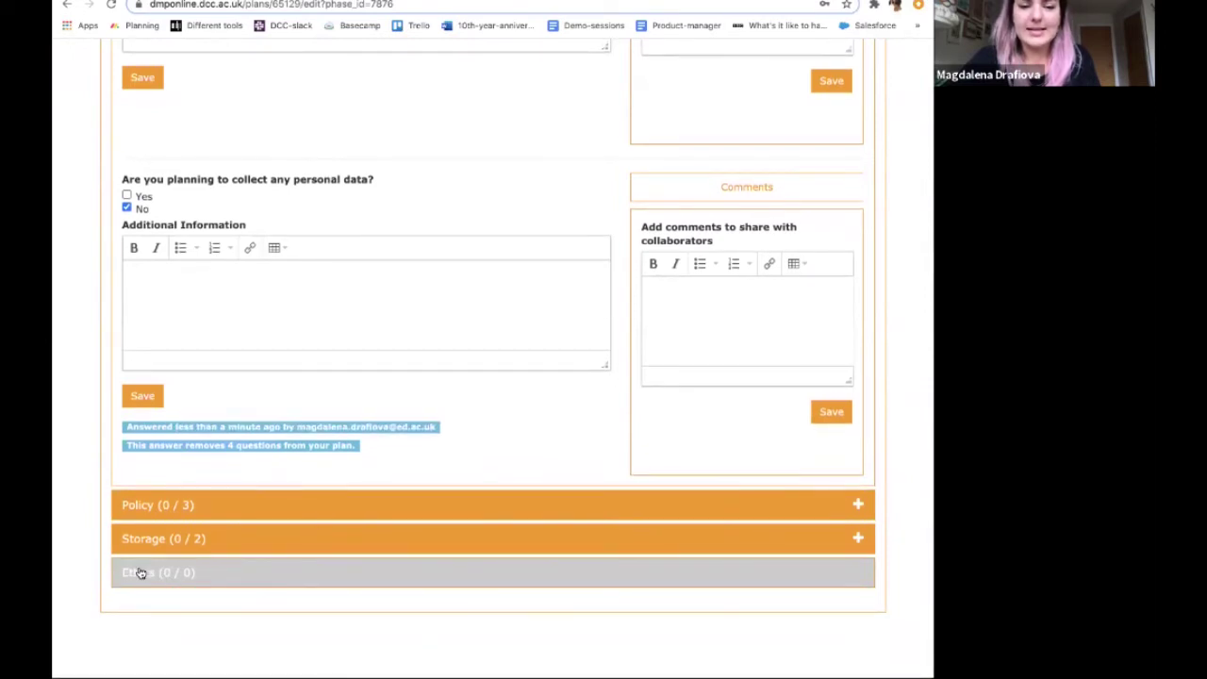
scroll(247, 353, "up", 5)
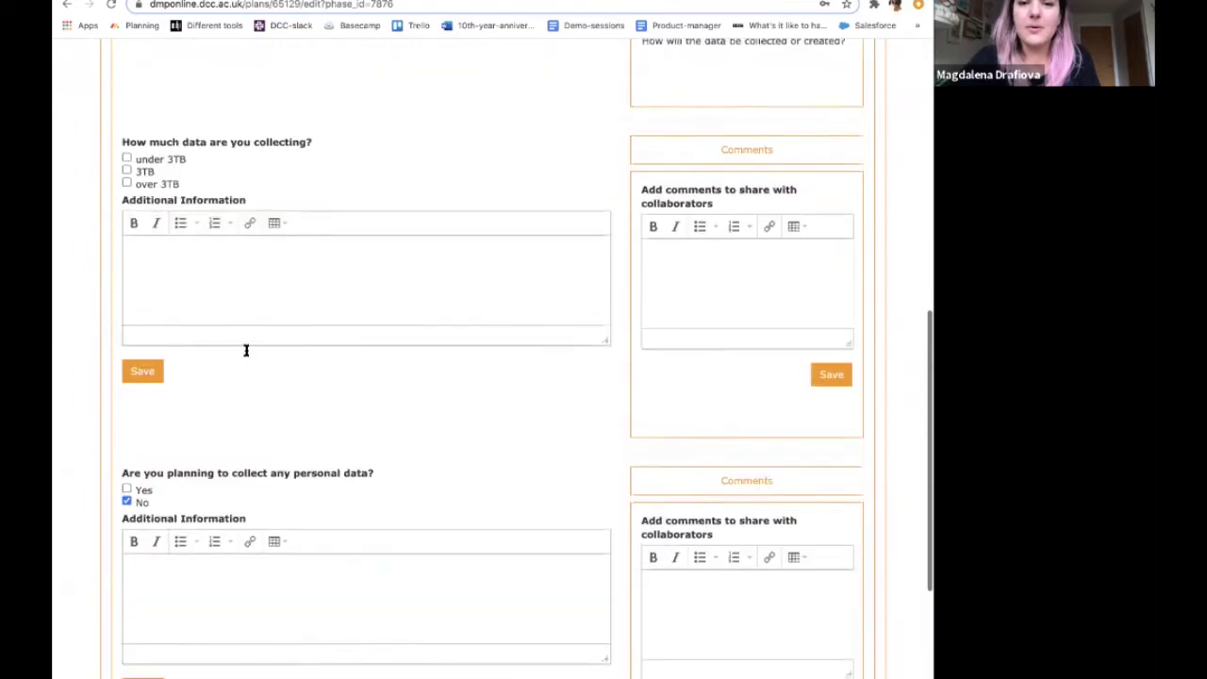
scroll(247, 353, "up", 4)
scroll(247, 354, "down", 4)
scroll(247, 354, "down", 5)
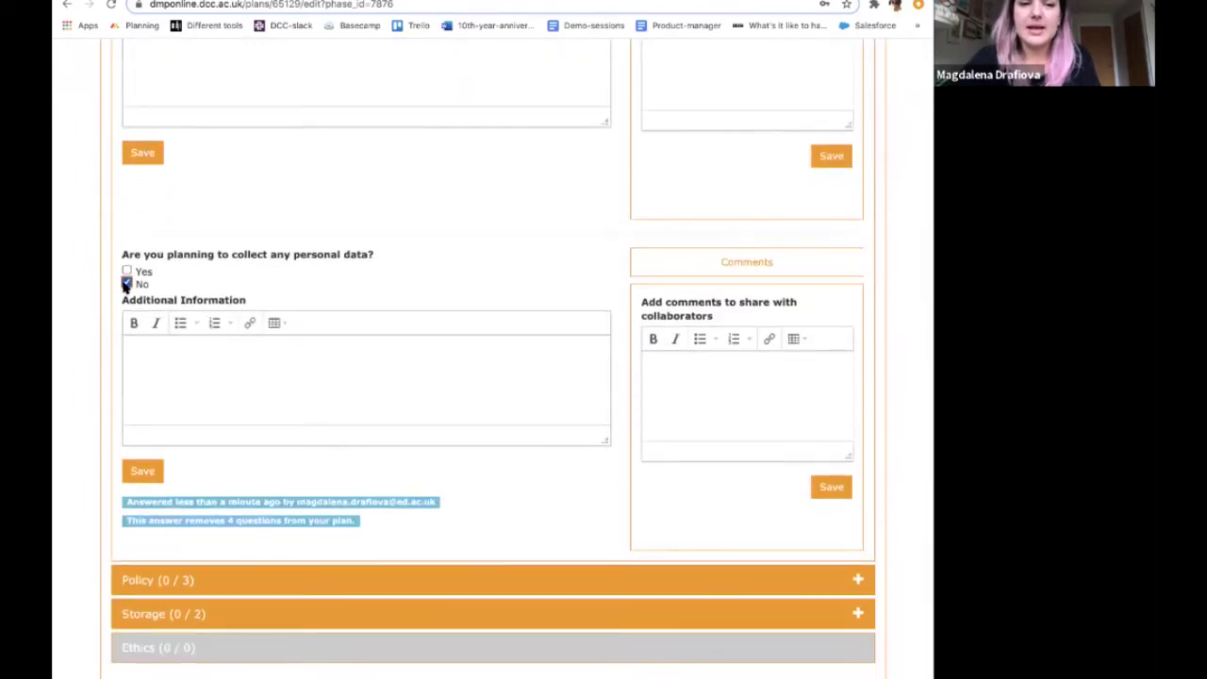
Change the personal data answer to Yes and check the triggered notification and the Ethics section.
left_click(126, 271)
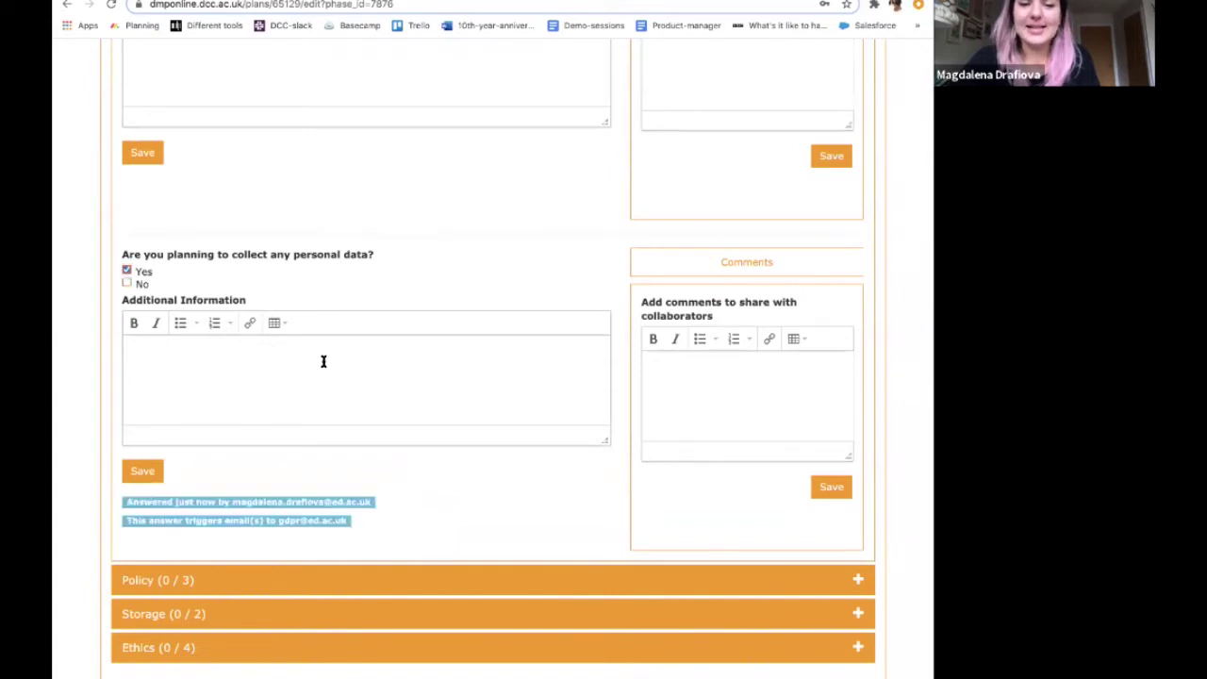
scroll(322, 366, "down", 1)
scroll(323, 366, "down", 2)
scroll(296, 447, "down", 1)
left_click_drag(296, 445, 127, 446)
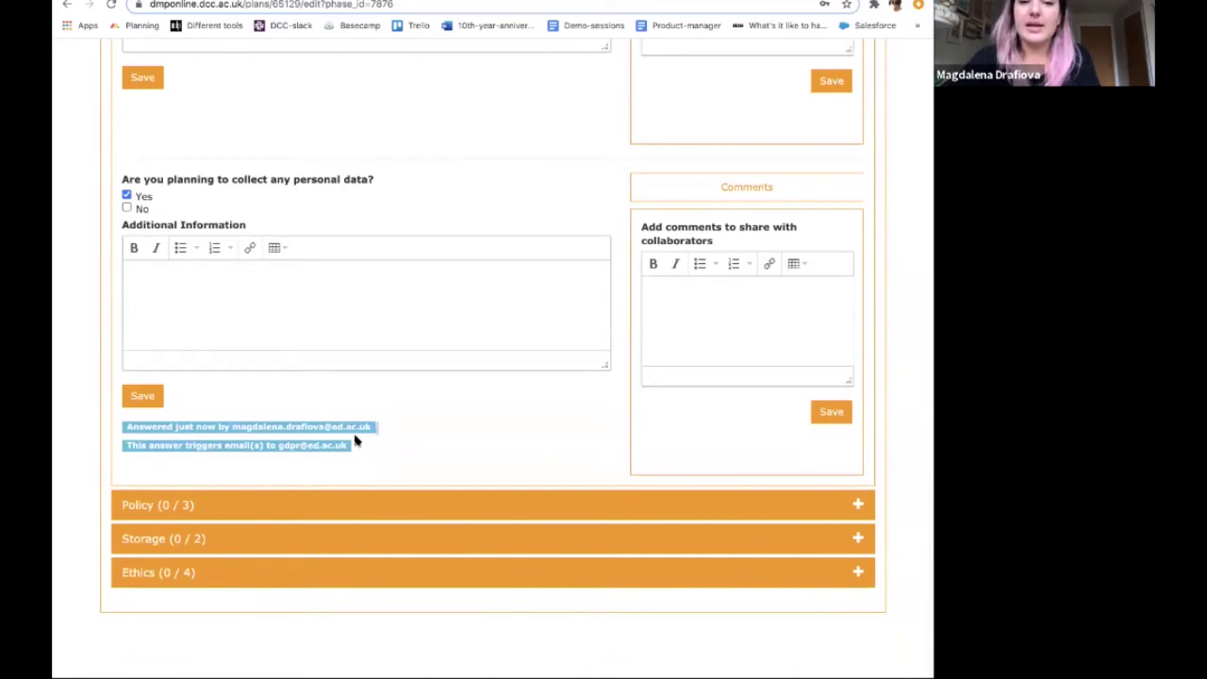
scroll(306, 357, "up", 3)
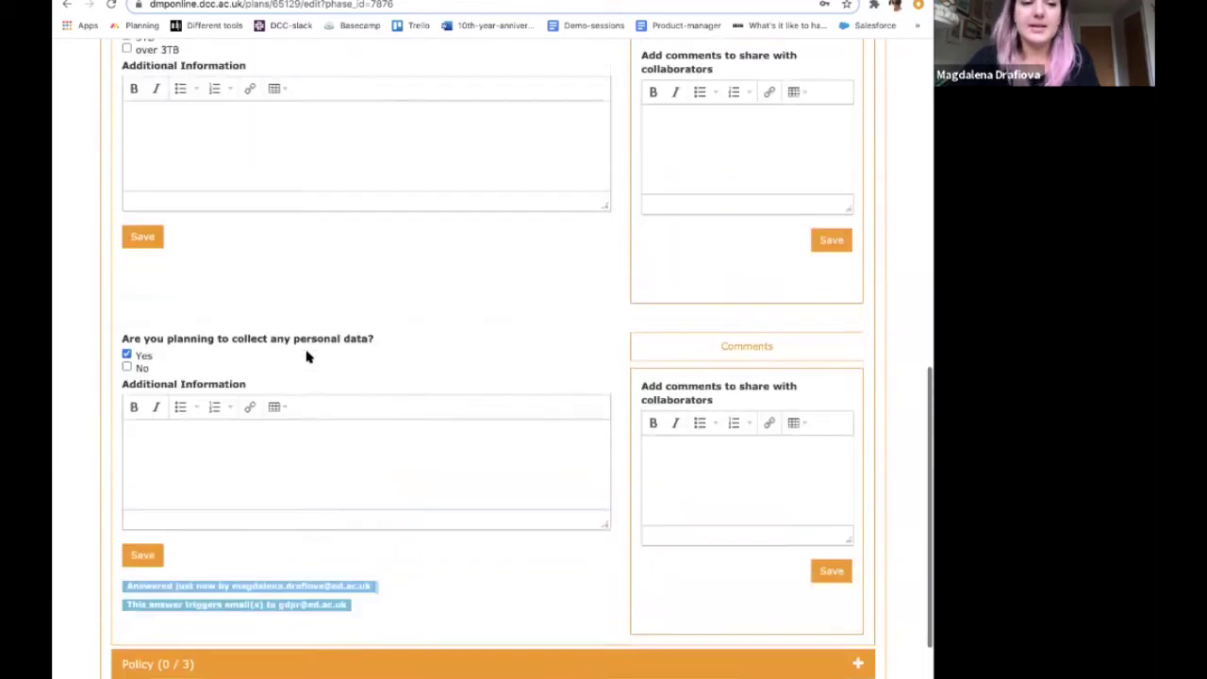